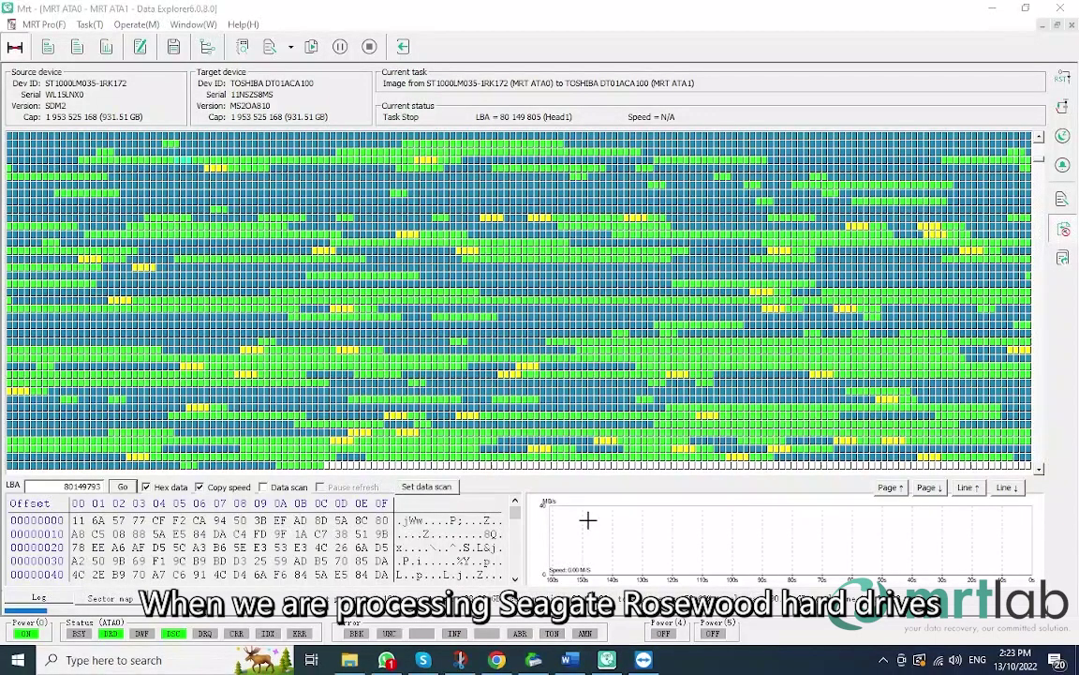
Inspect a sector's raw contents, then set up Clear sector map over LBA 0 to Max.
double_click(358, 328)
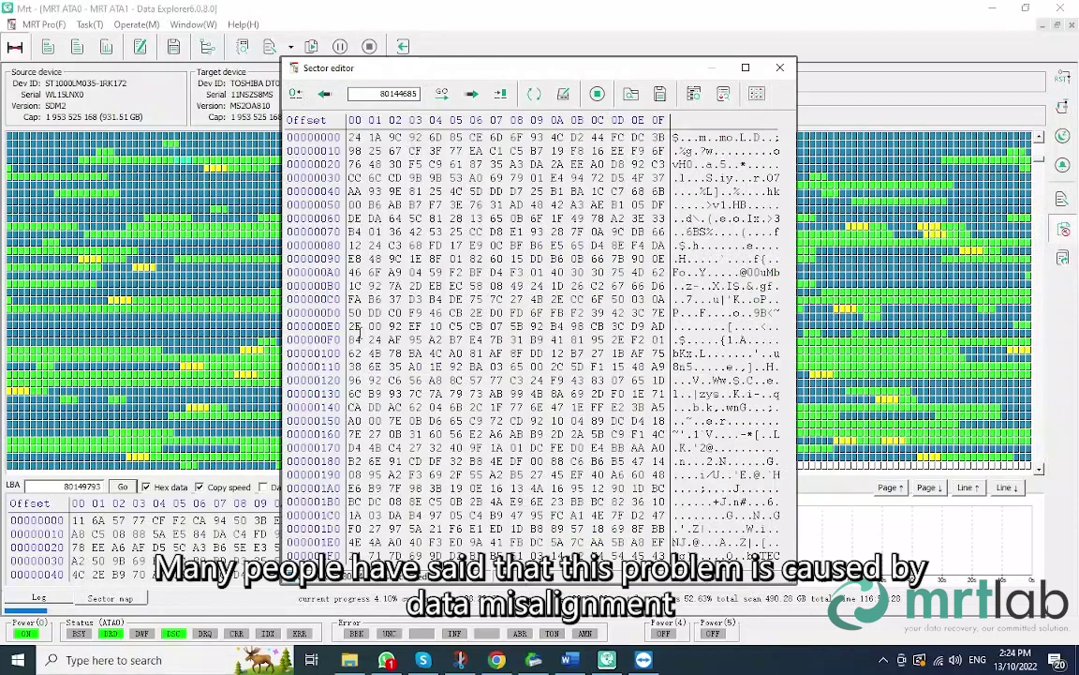
key(Escape)
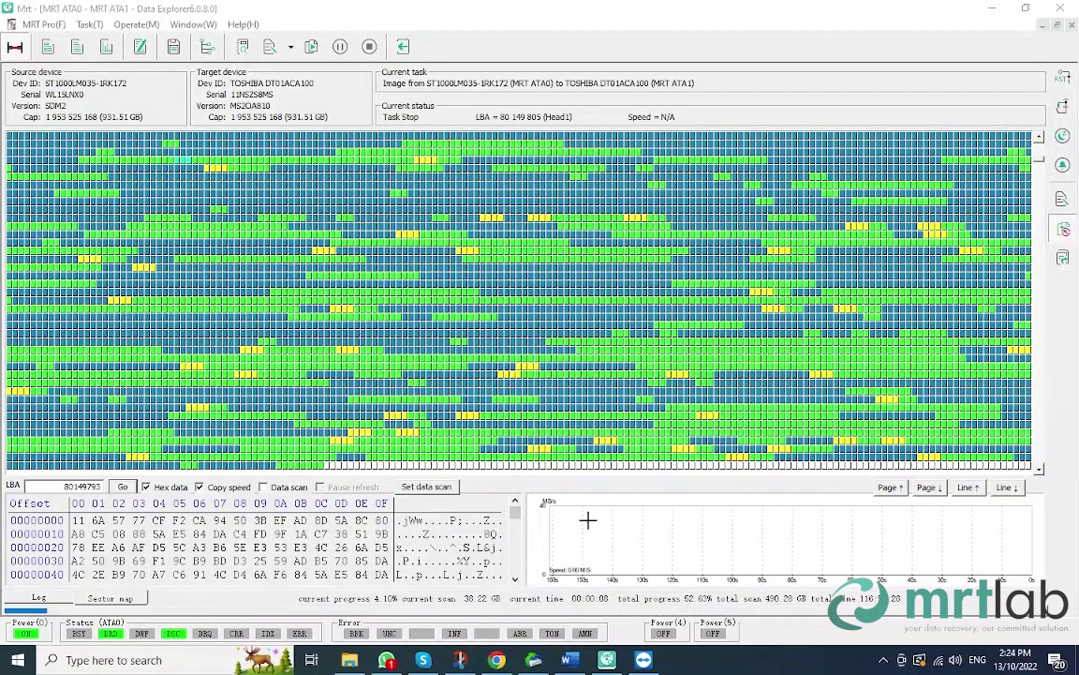
right_click(464, 268)
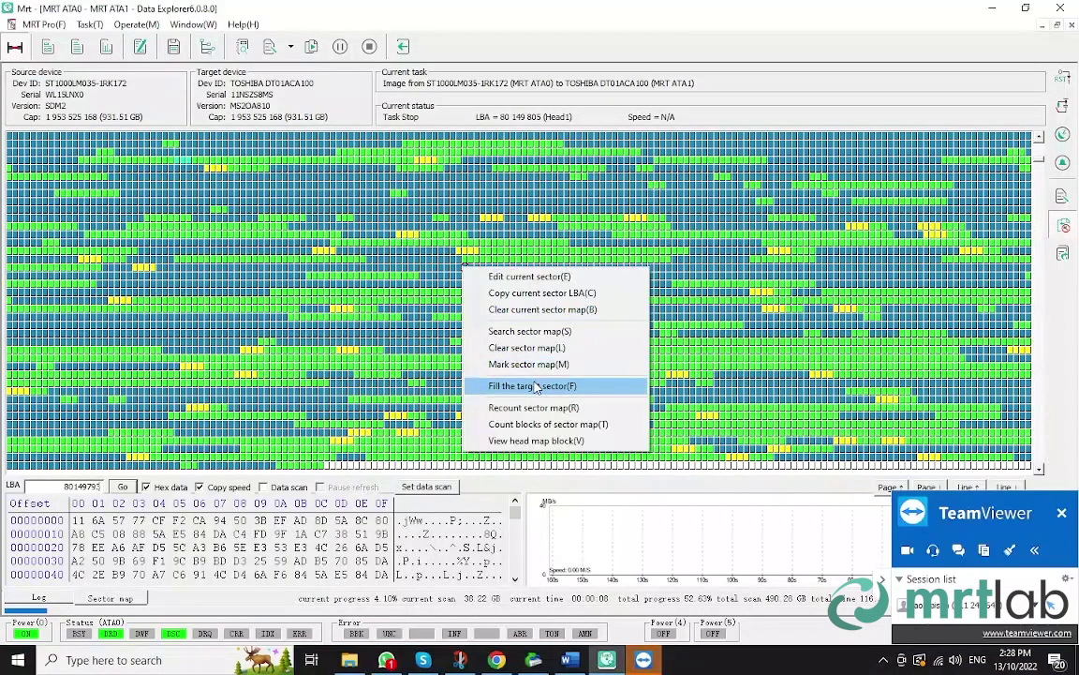
click(527, 347)
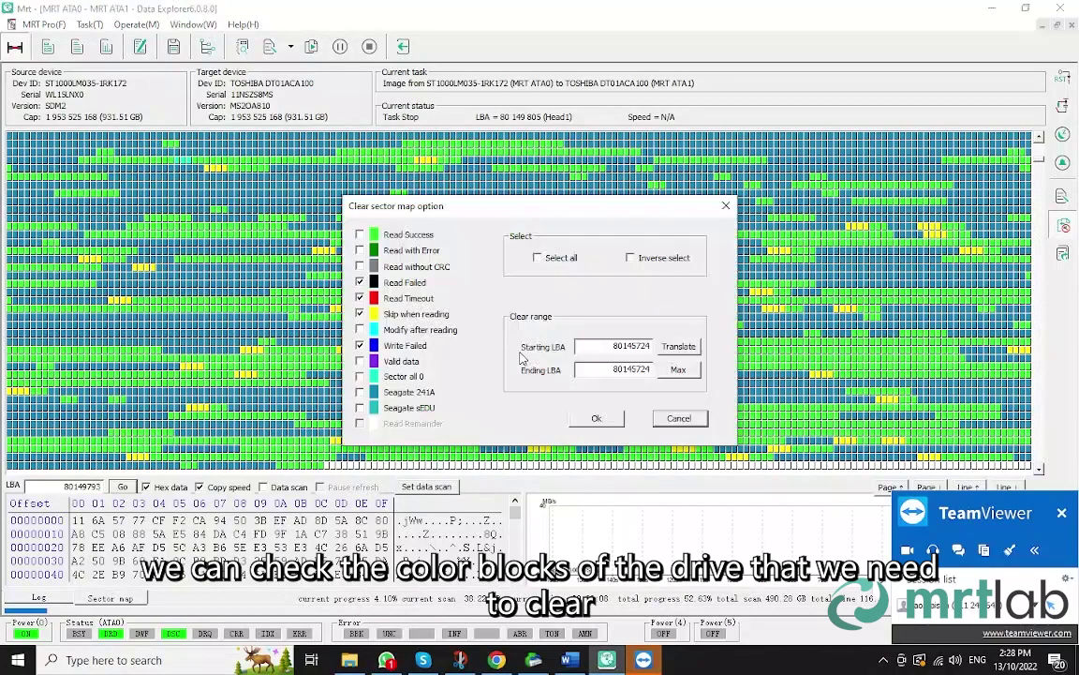
click(679, 369)
text(0)
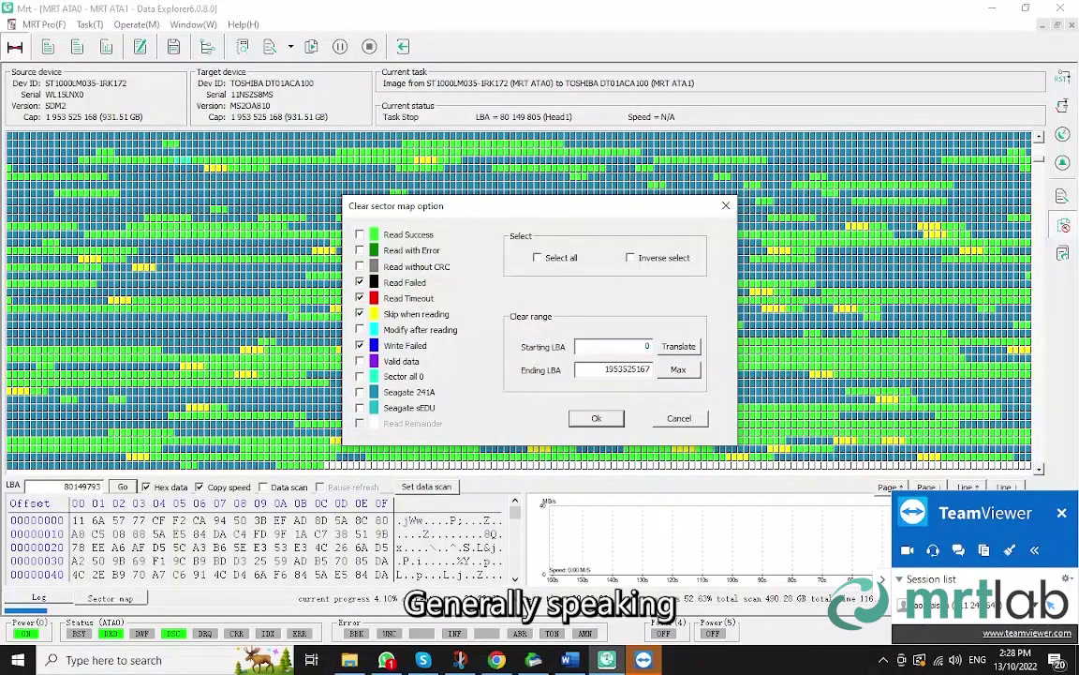
Clear only Seagate 241A, sEDU and skipped blocks, leaving read-failed and read-timeout ones untouched.
click(359, 298)
click(359, 282)
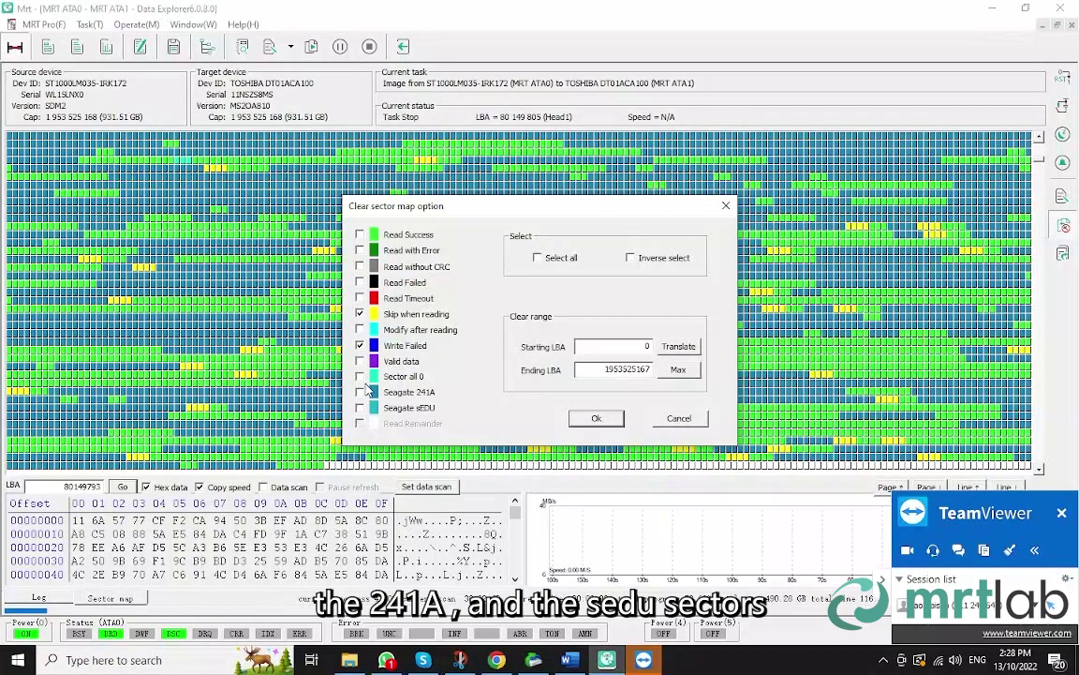
click(360, 392)
click(360, 407)
click(360, 314)
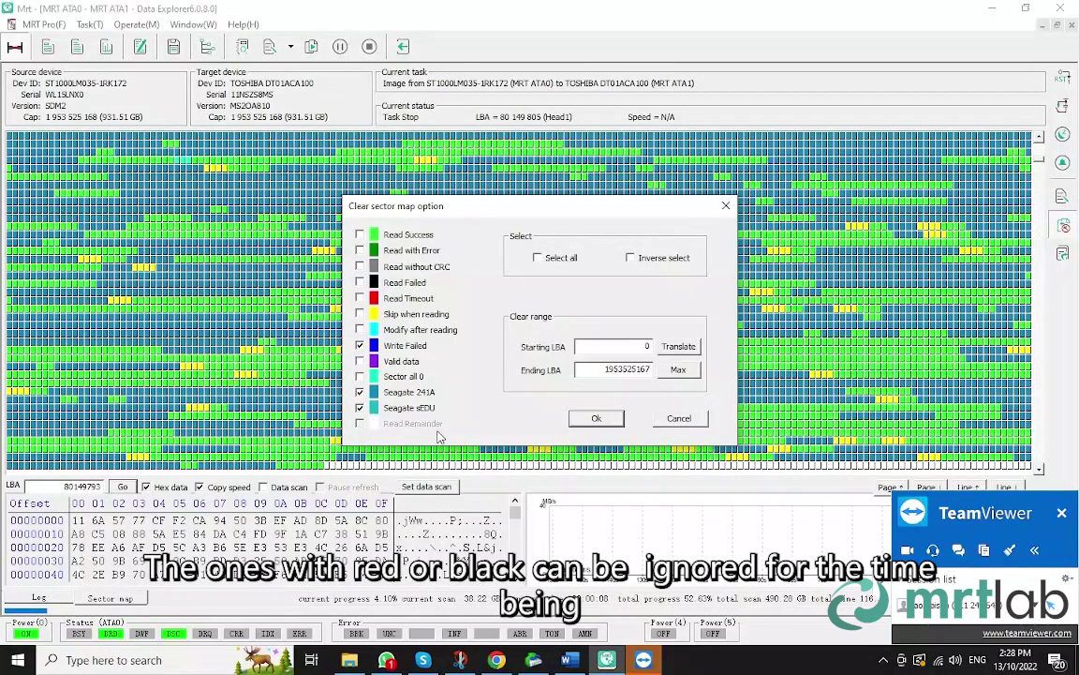
click(360, 314)
click(599, 420)
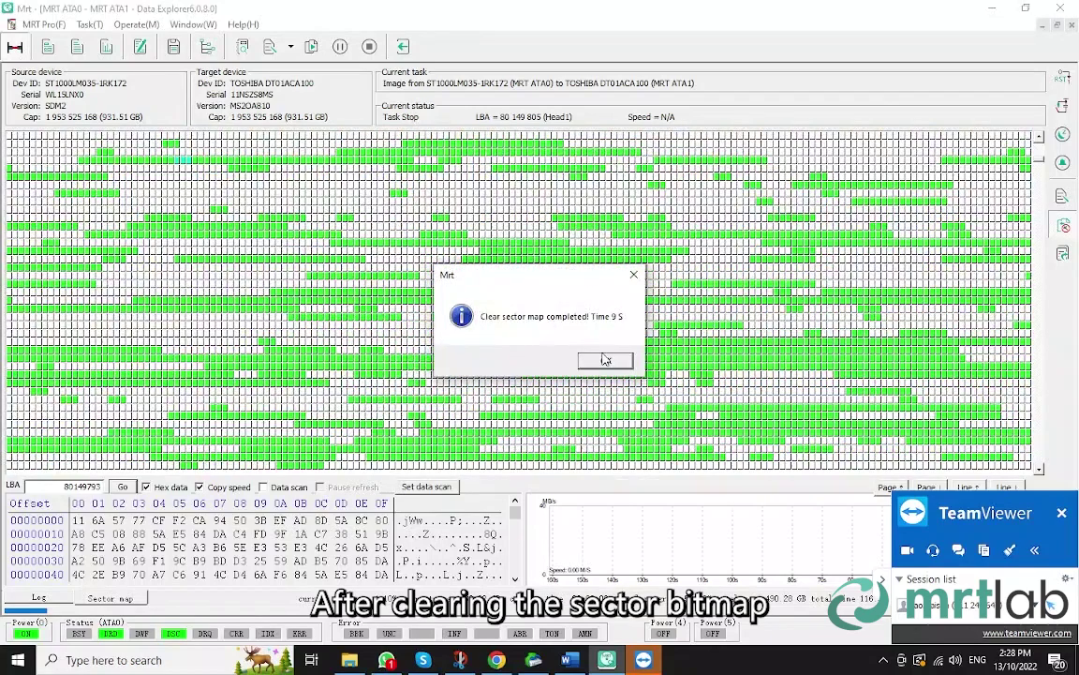
click(606, 360)
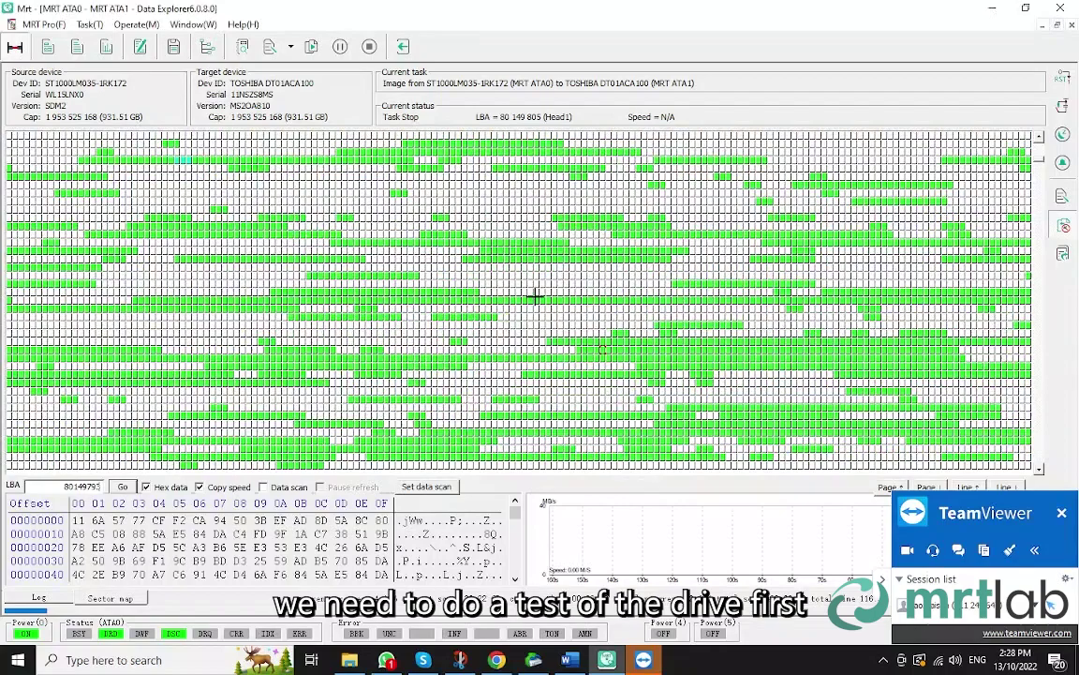
In the Seagate F3 window, re-enter diag mode and reconnect with the terminal at 6000000 baud.
click(193, 23)
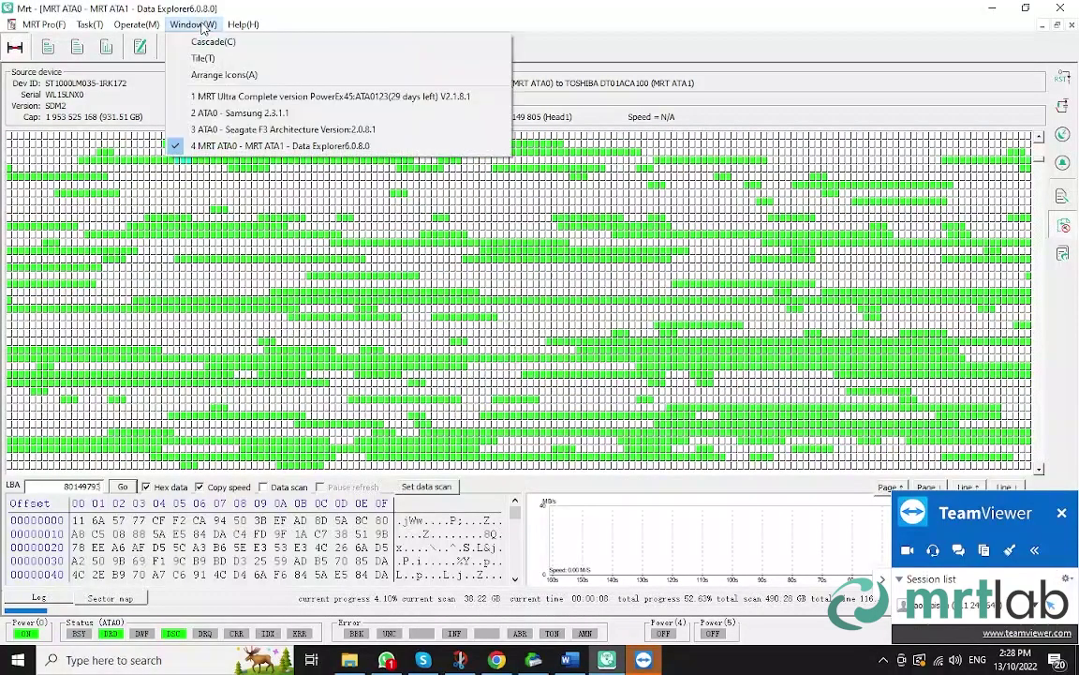
click(255, 131)
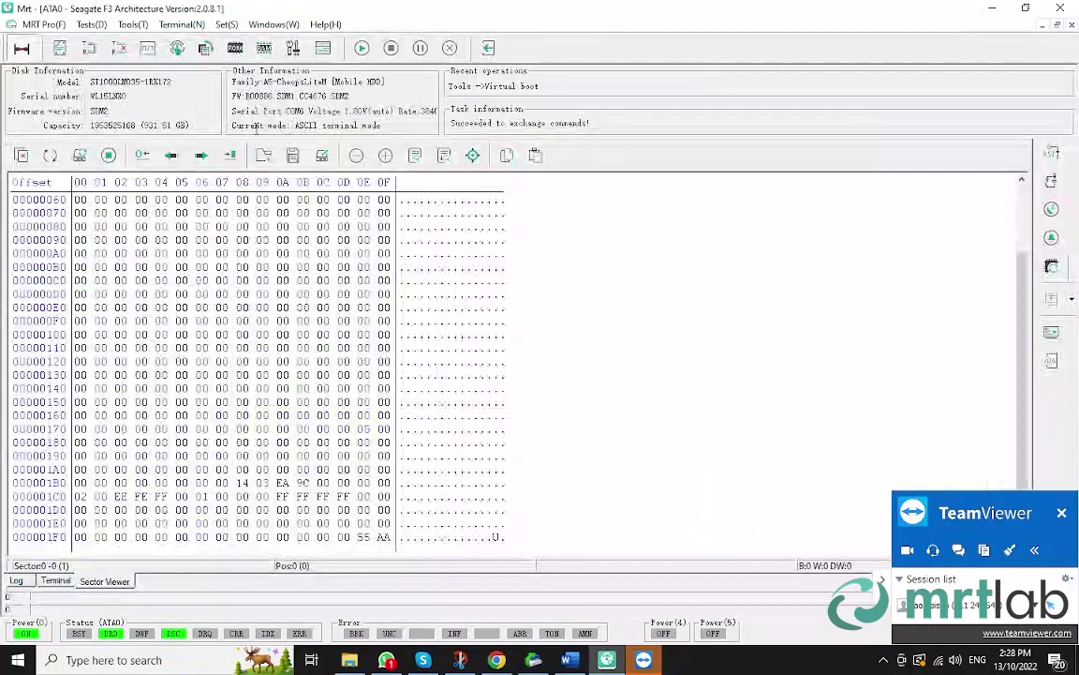
click(1051, 332)
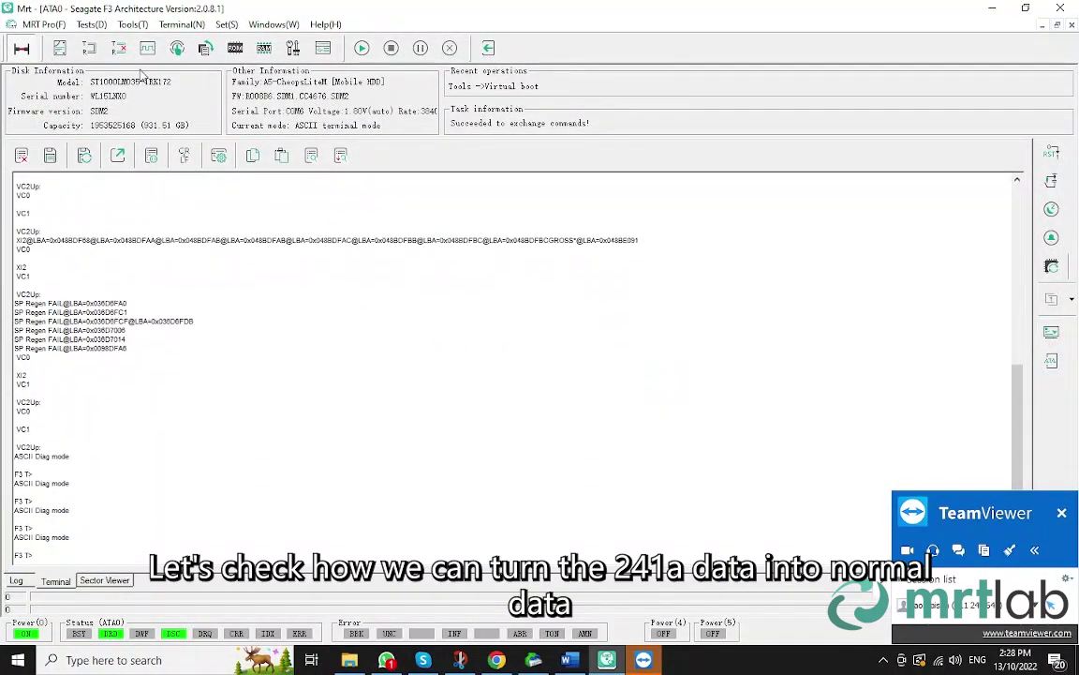
click(132, 44)
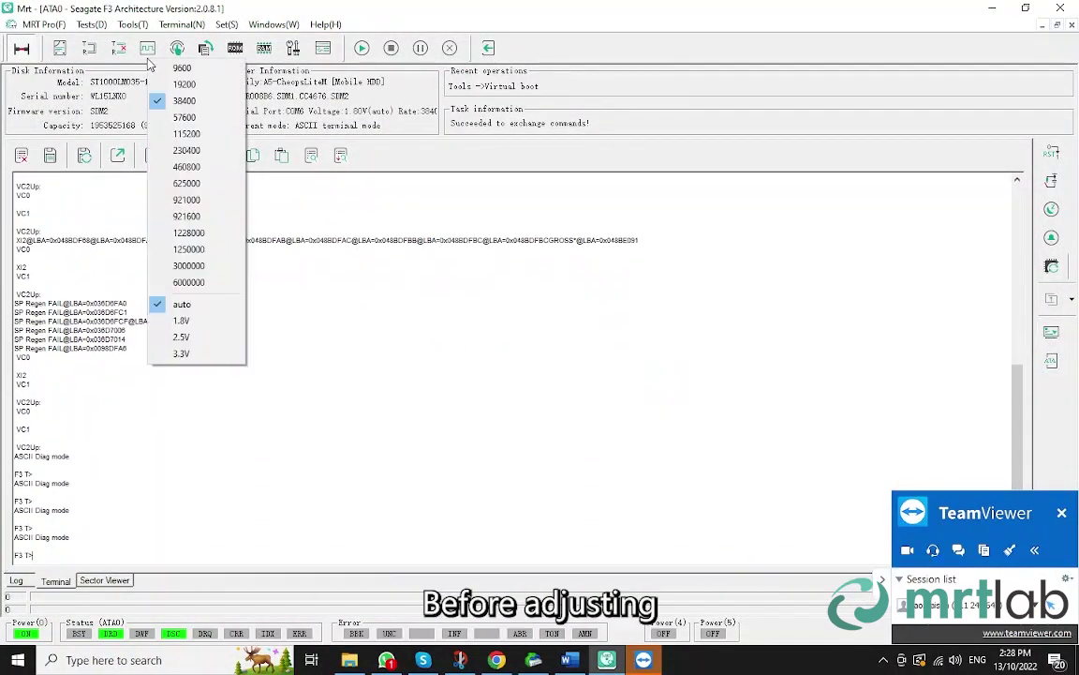
click(192, 265)
click(1053, 334)
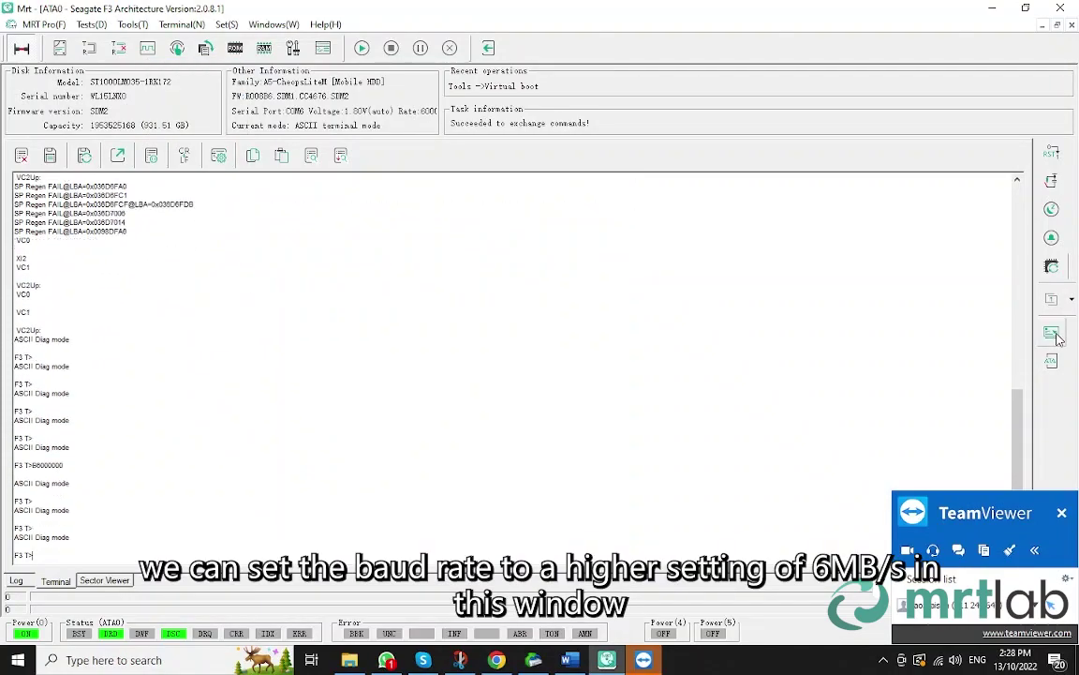
click(147, 49)
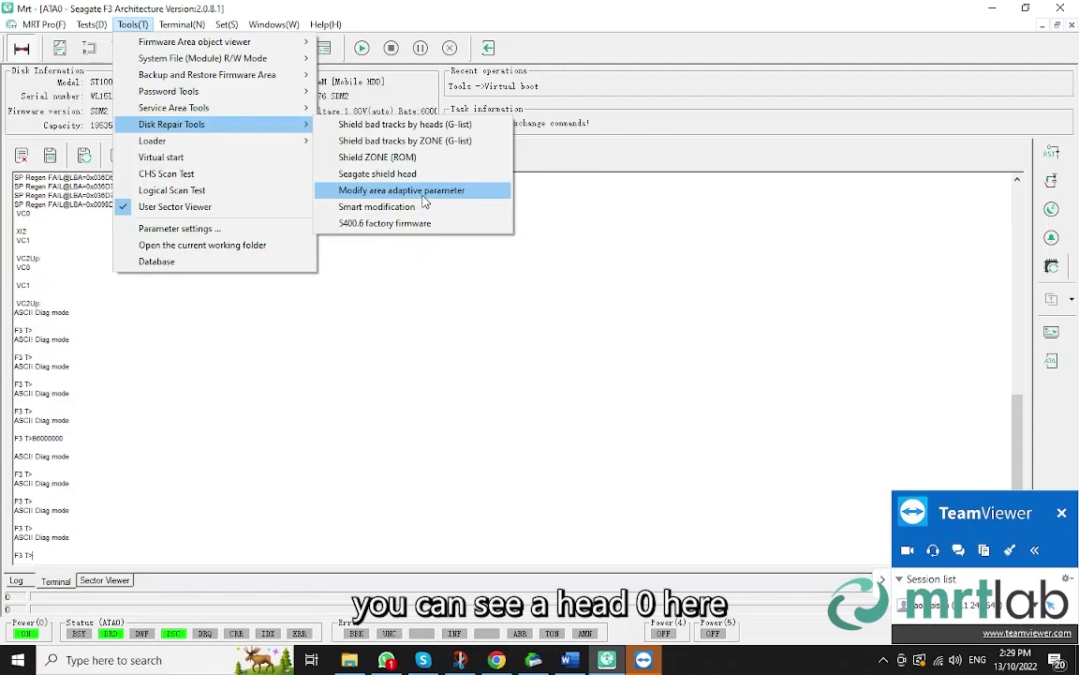
Open Modify area adaptive parameter, choose Head 1 and select all user zones.
click(384, 188)
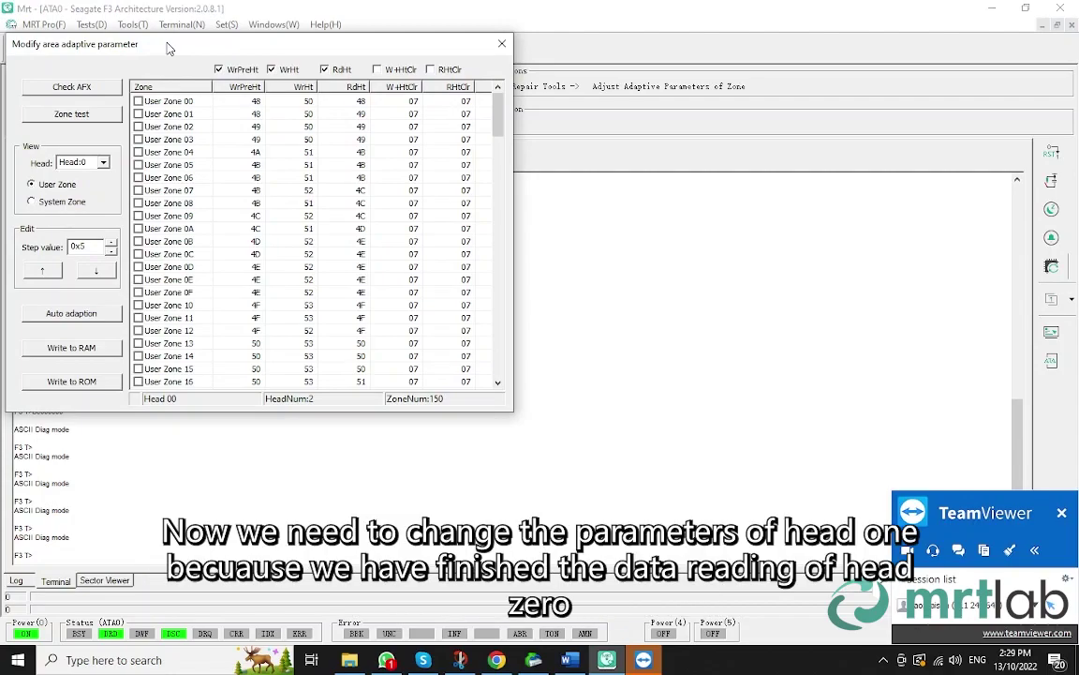
drag(170, 47, 466, 129)
click(399, 244)
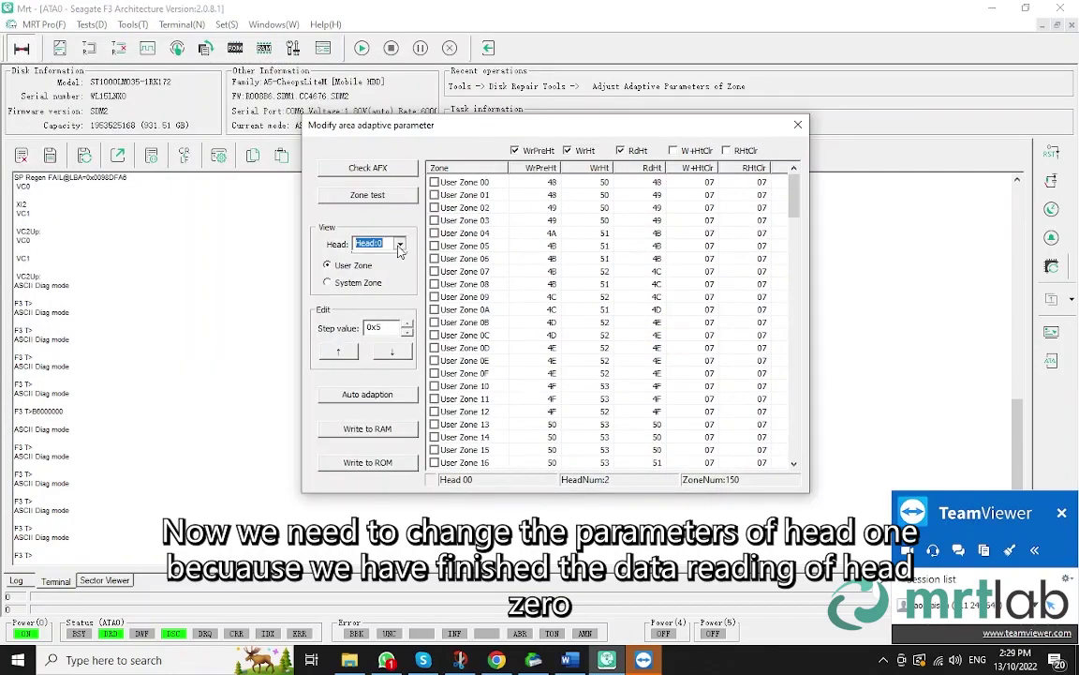
click(367, 266)
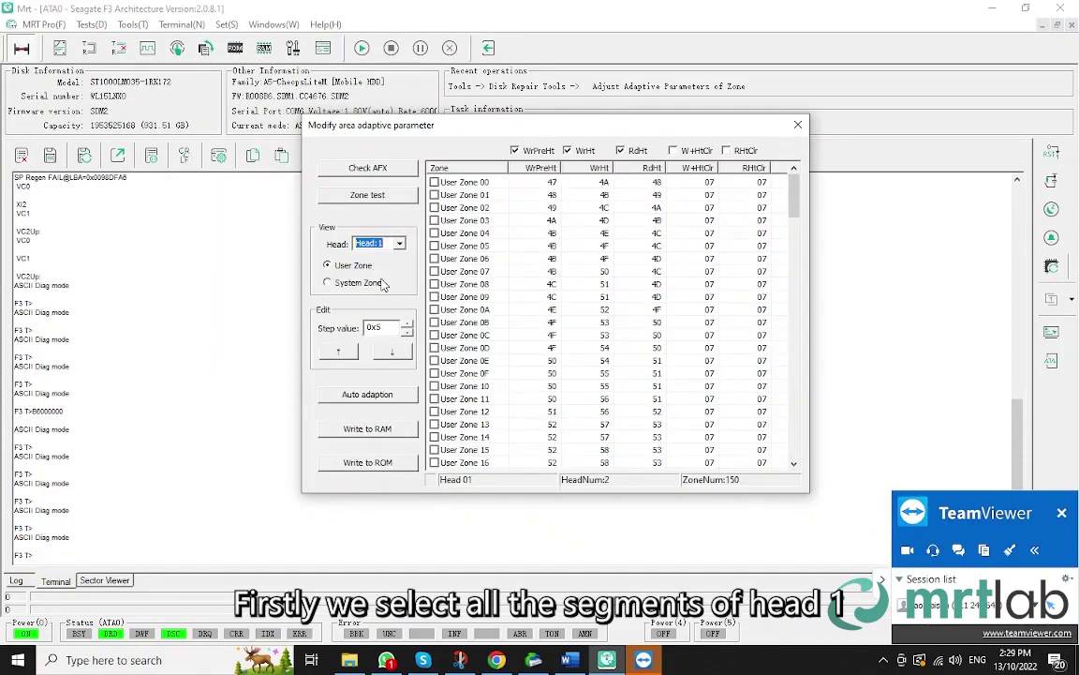
right_click(446, 246)
click(494, 250)
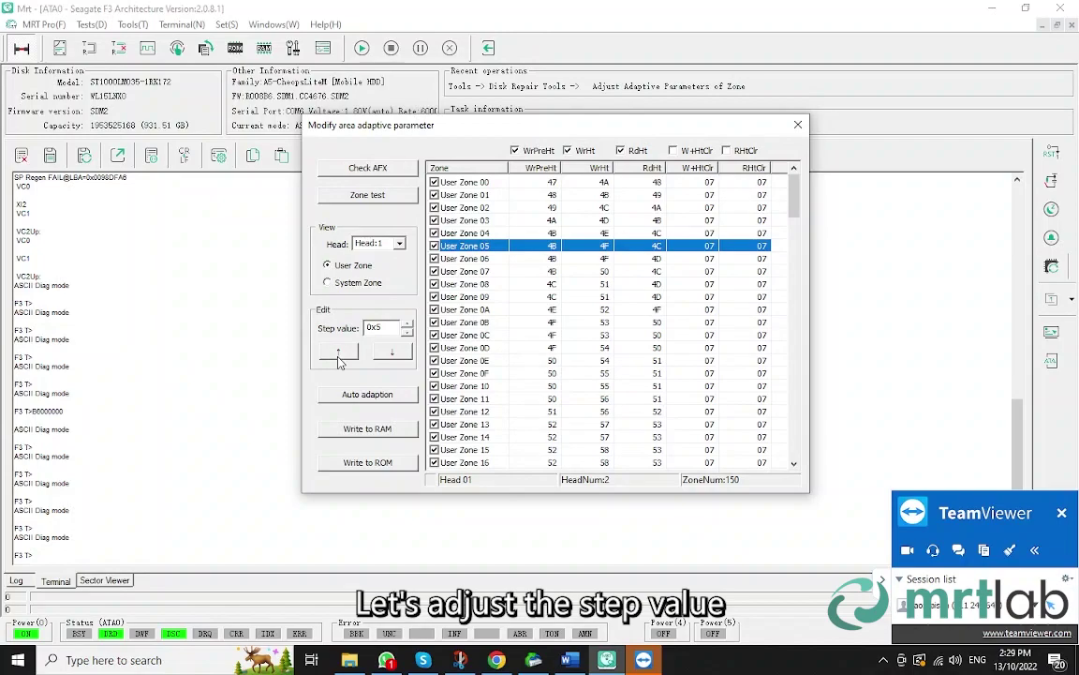
Raise head 1's zone values seven 0x5 steps, Zone 00 to 6A/6D/6B, and write them to ROM.
click(337, 354)
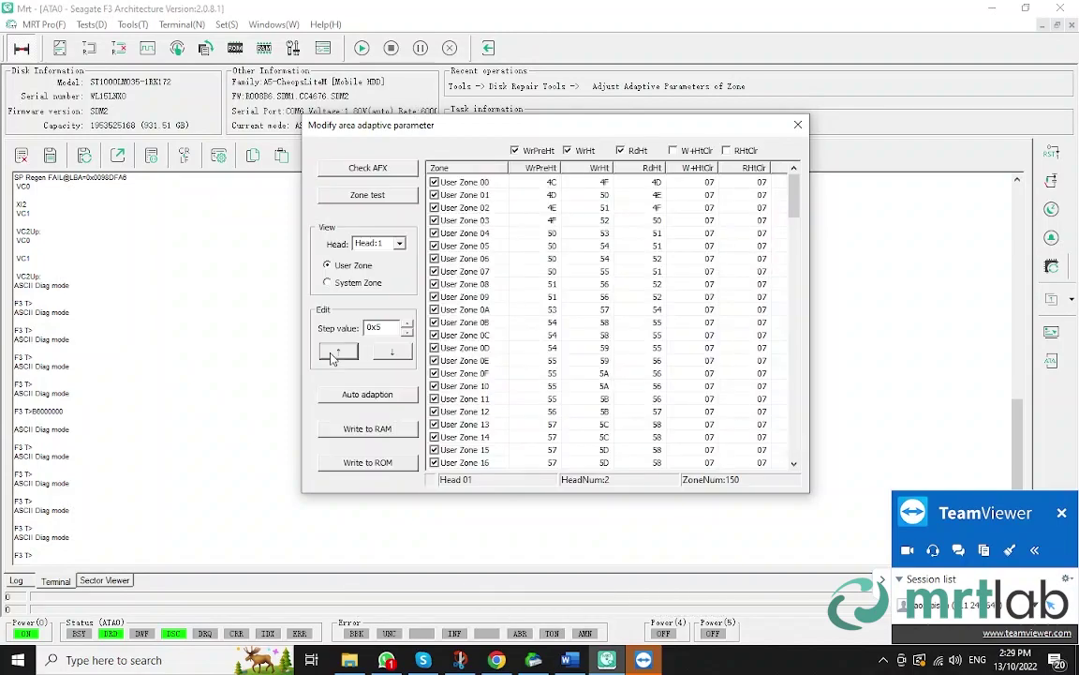
click(331, 357)
click(331, 357)
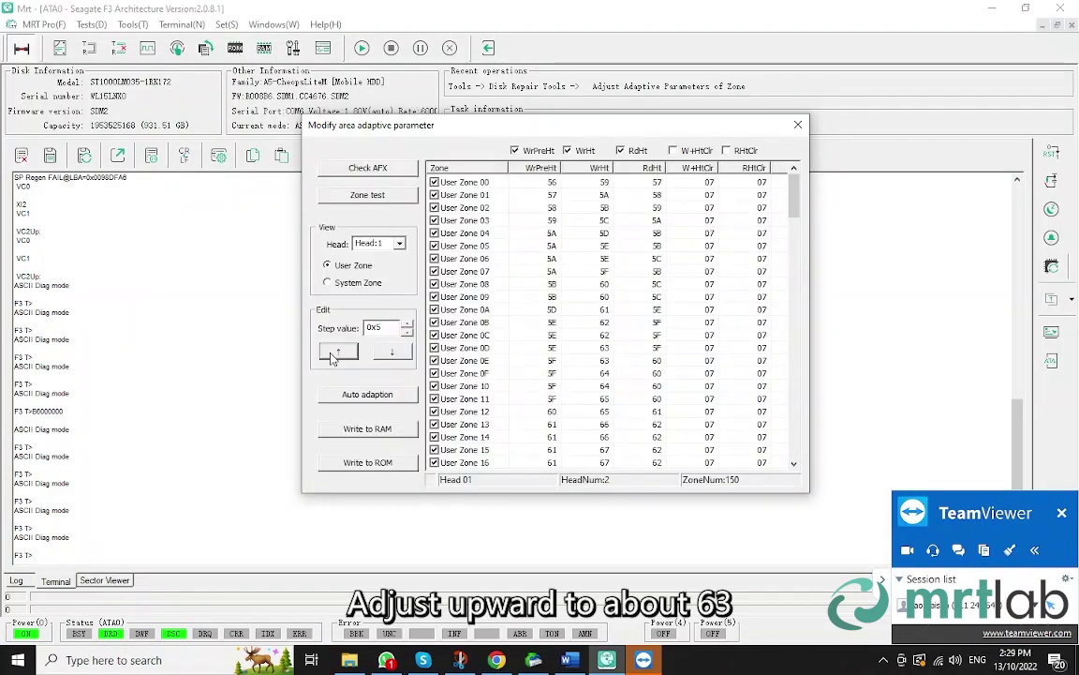
click(330, 357)
click(332, 354)
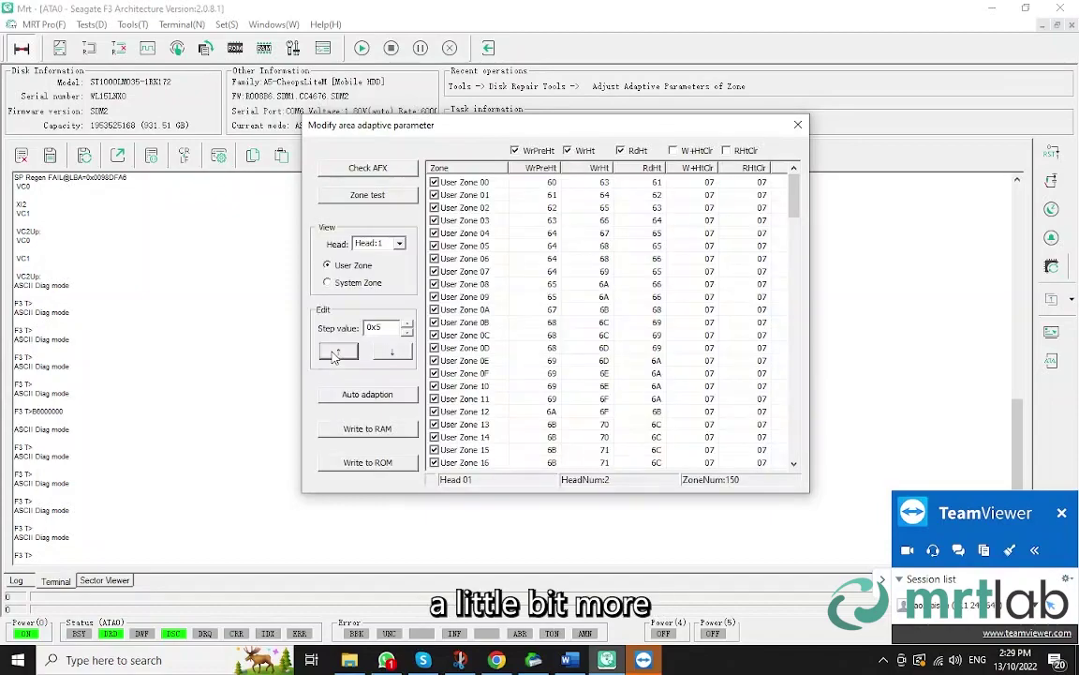
click(333, 354)
click(332, 354)
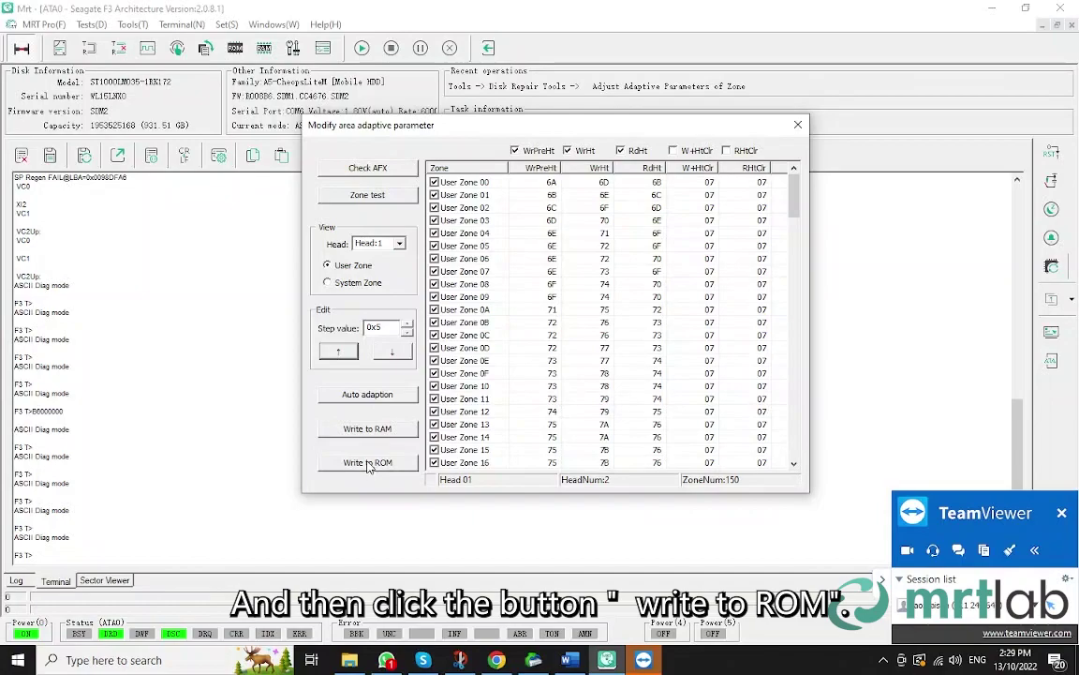
click(368, 463)
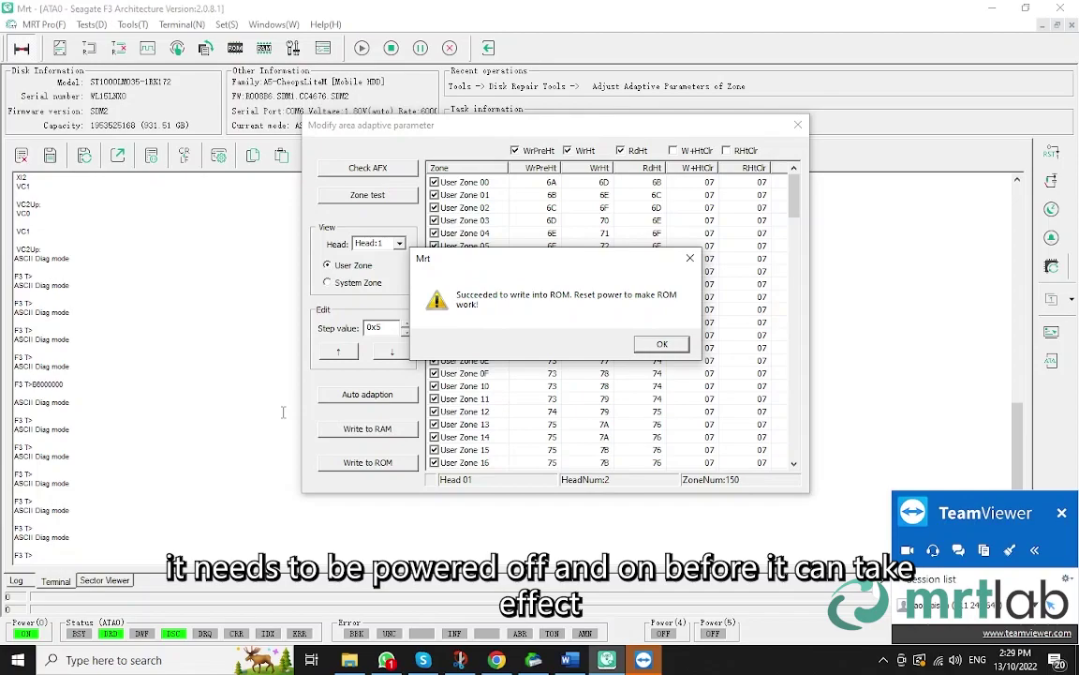
click(662, 344)
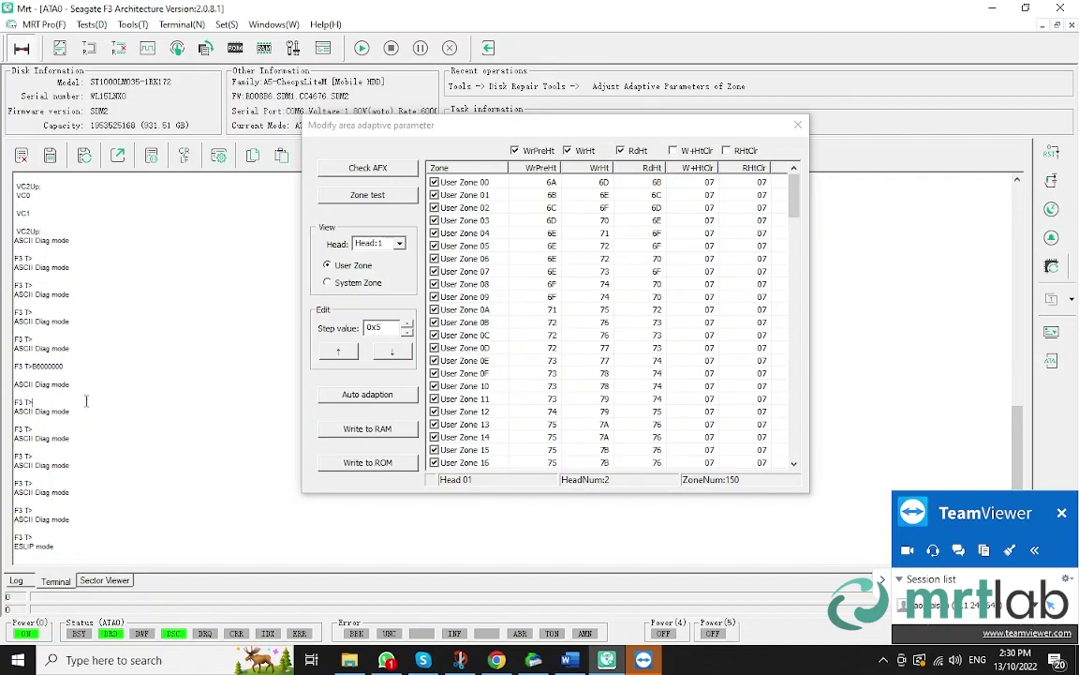
Power-cycle the drive, exchange loader commands and download virtual boot resources at 460800 baud.
click(22, 53)
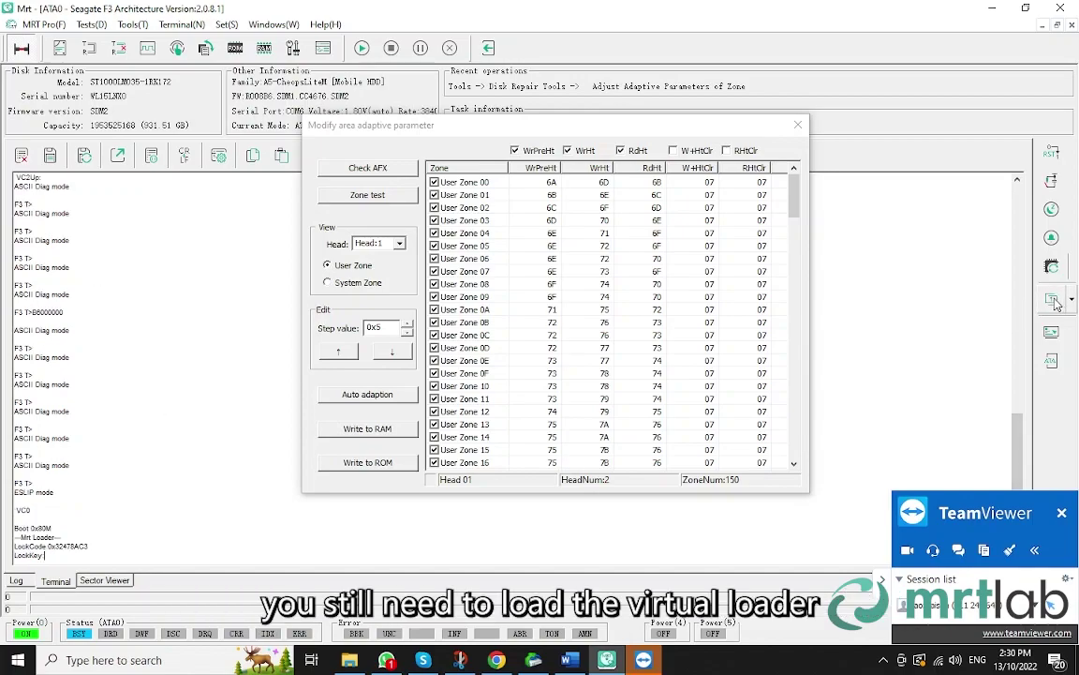
click(1054, 300)
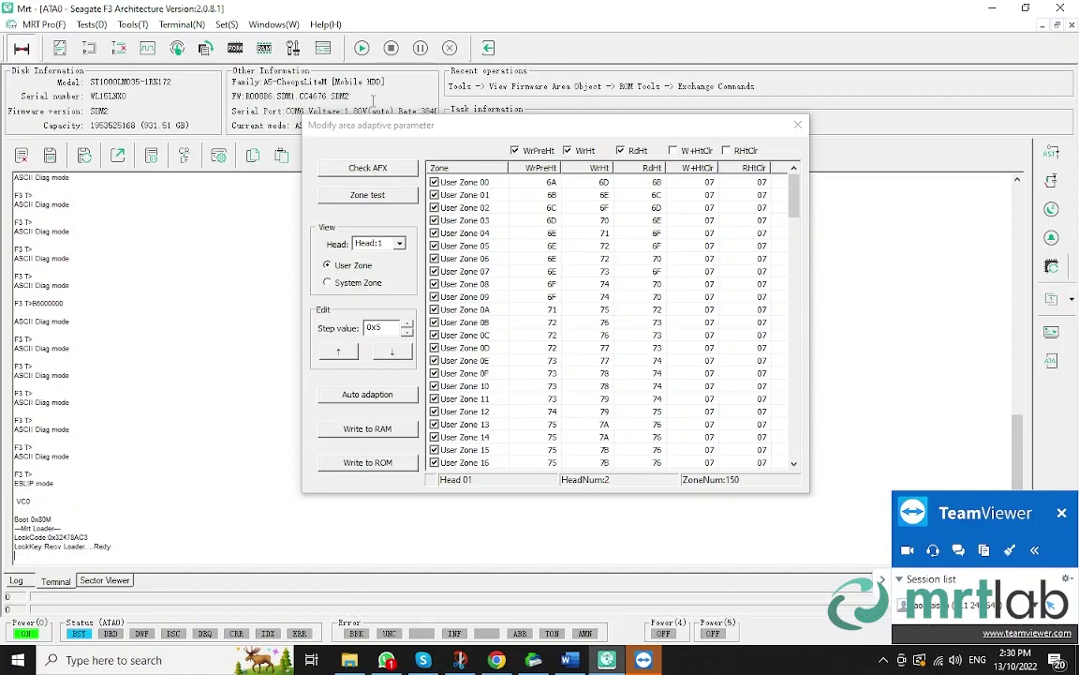
key(Escape)
click(177, 48)
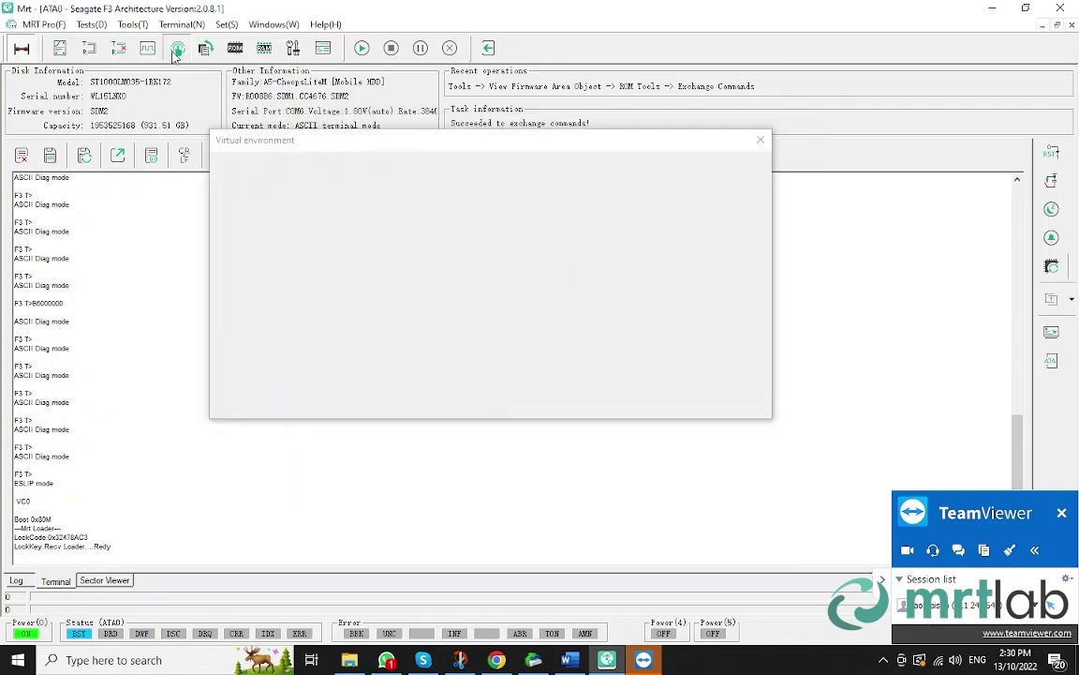
click(393, 387)
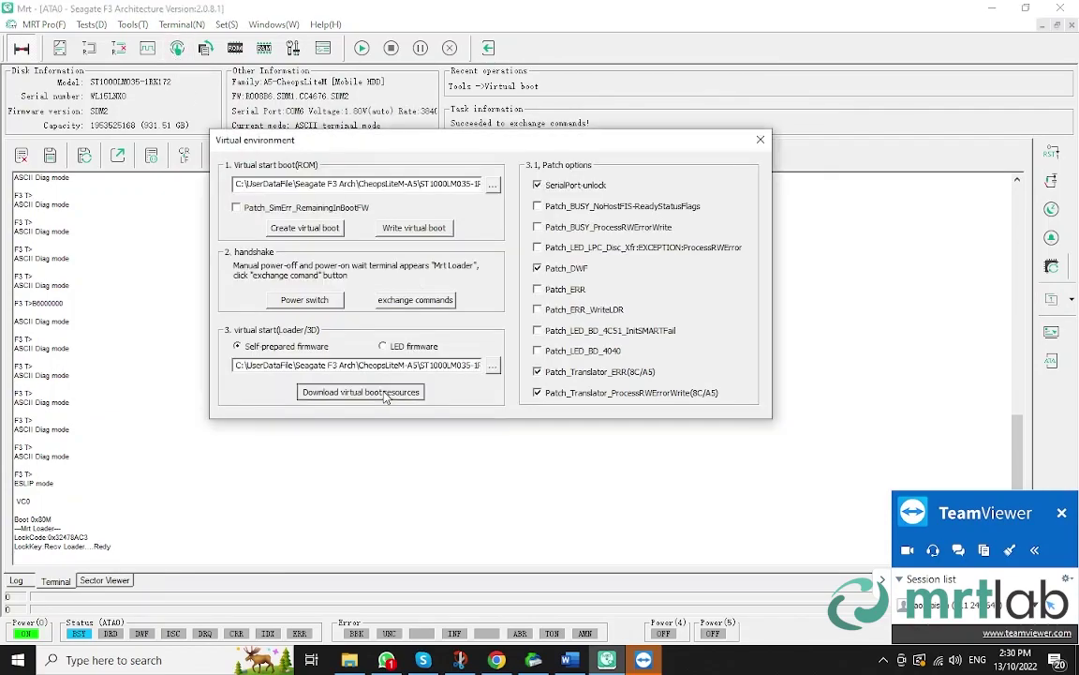
click(449, 306)
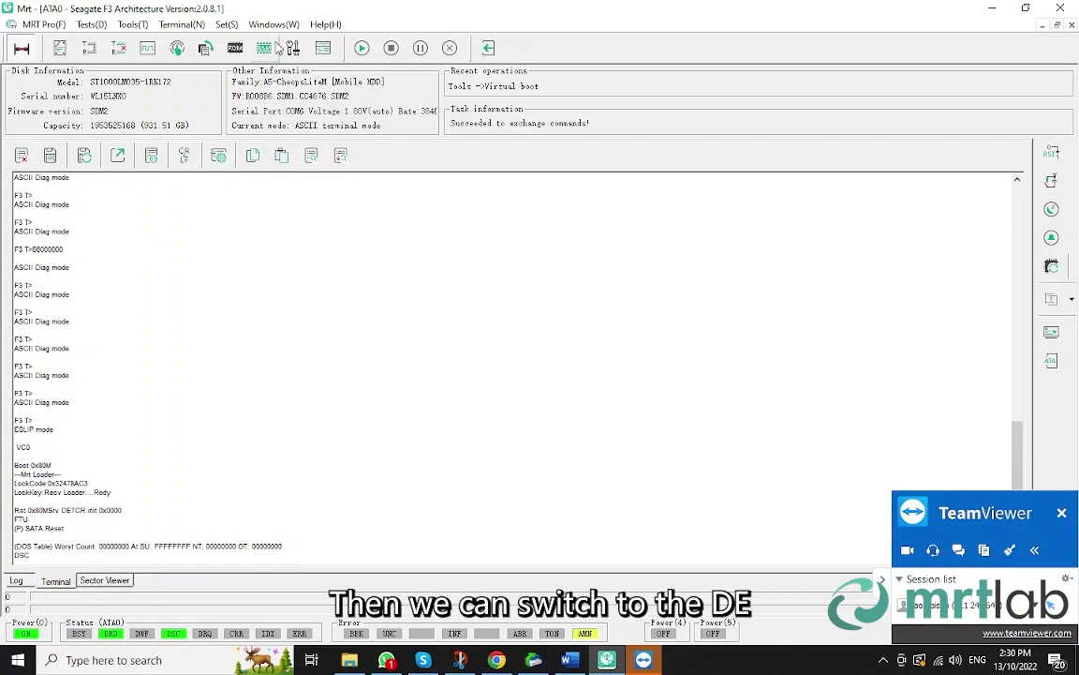
In Data Explorer, try reading sectors 80 144 685, 80 143 988 and 80 089 293 in the sector editor.
click(277, 26)
click(282, 145)
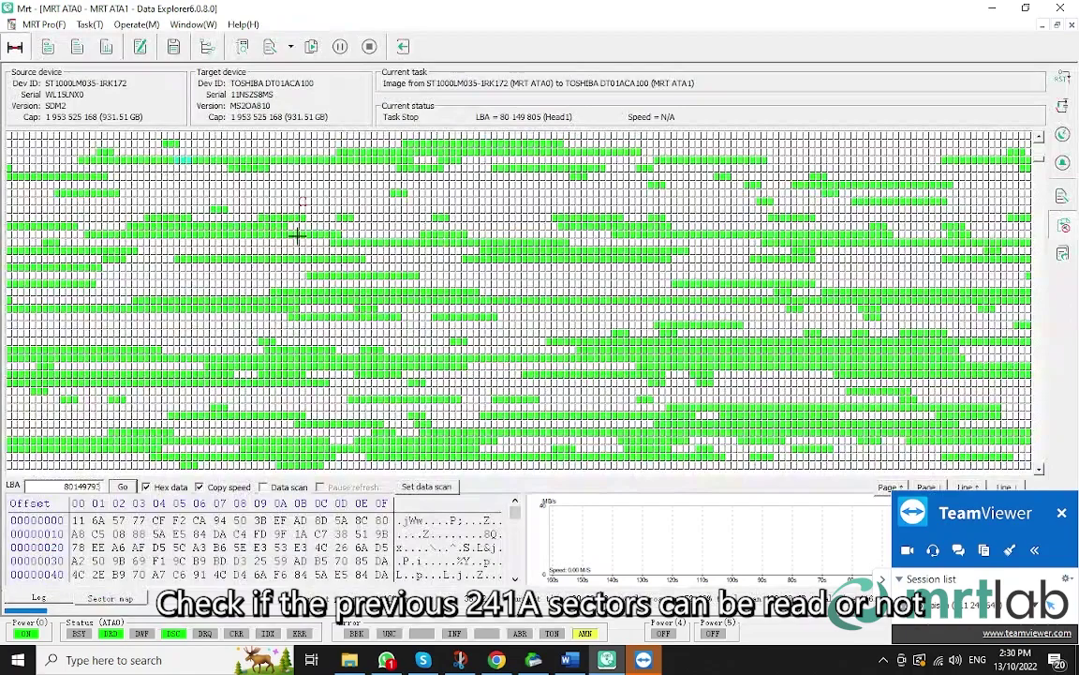
double_click(388, 217)
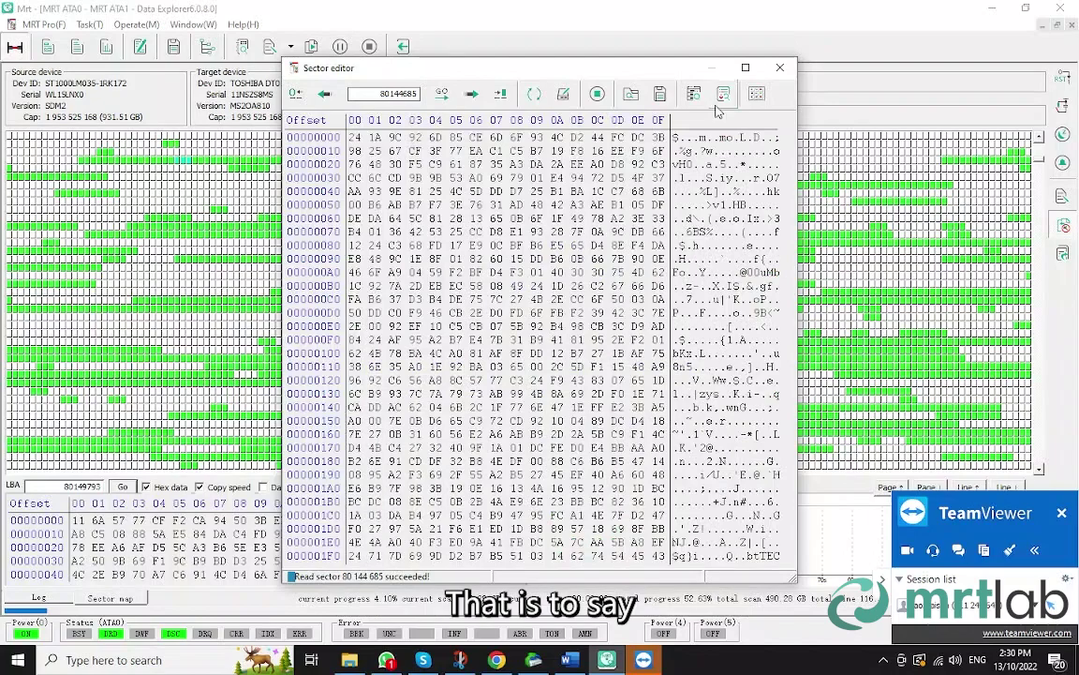
click(779, 67)
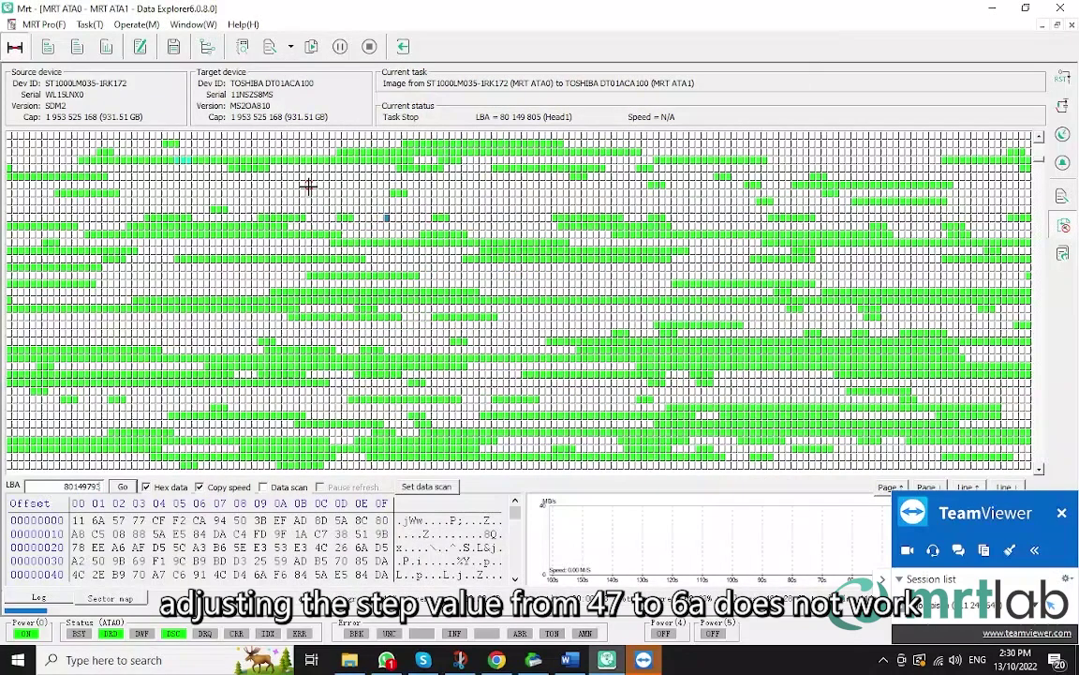
double_click(283, 168)
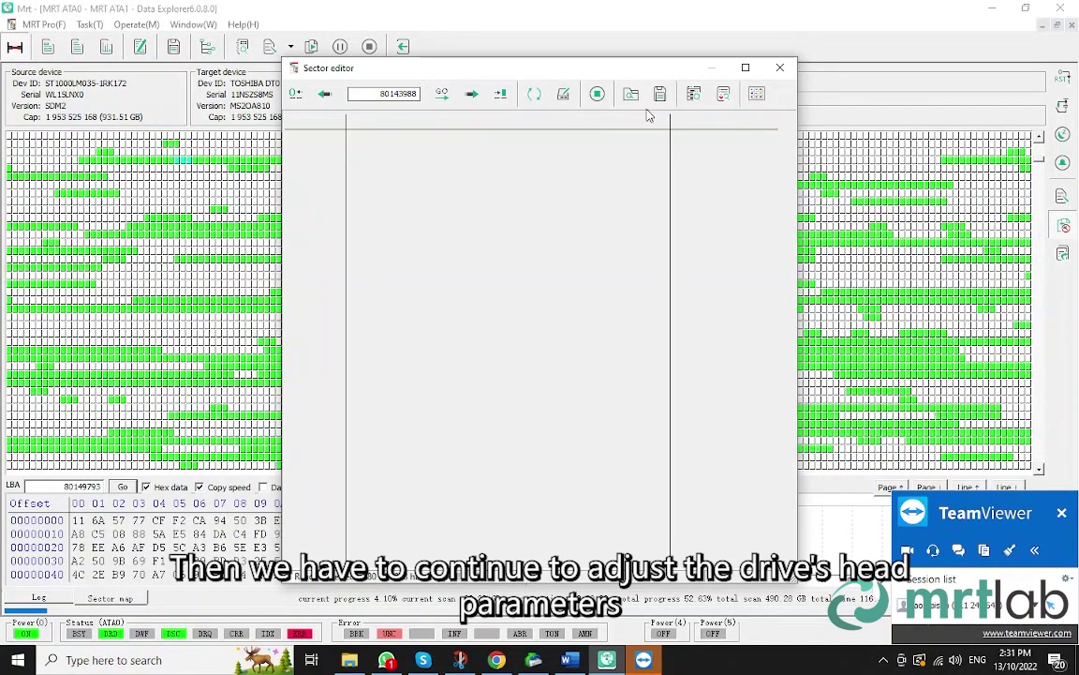
click(779, 67)
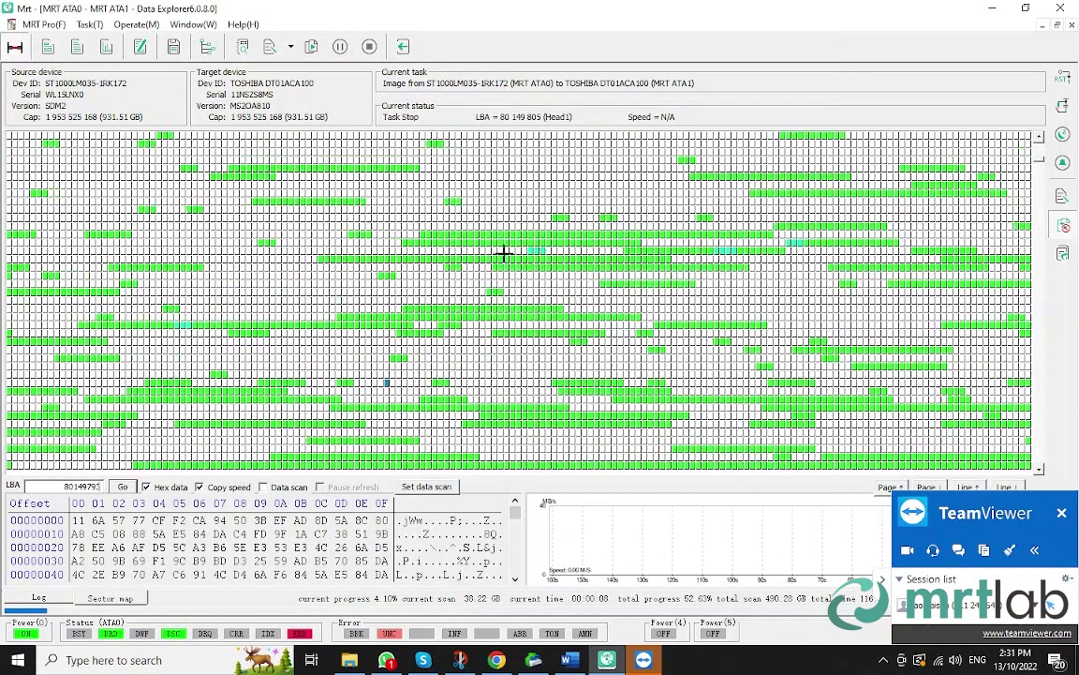
mouse_move(504, 251)
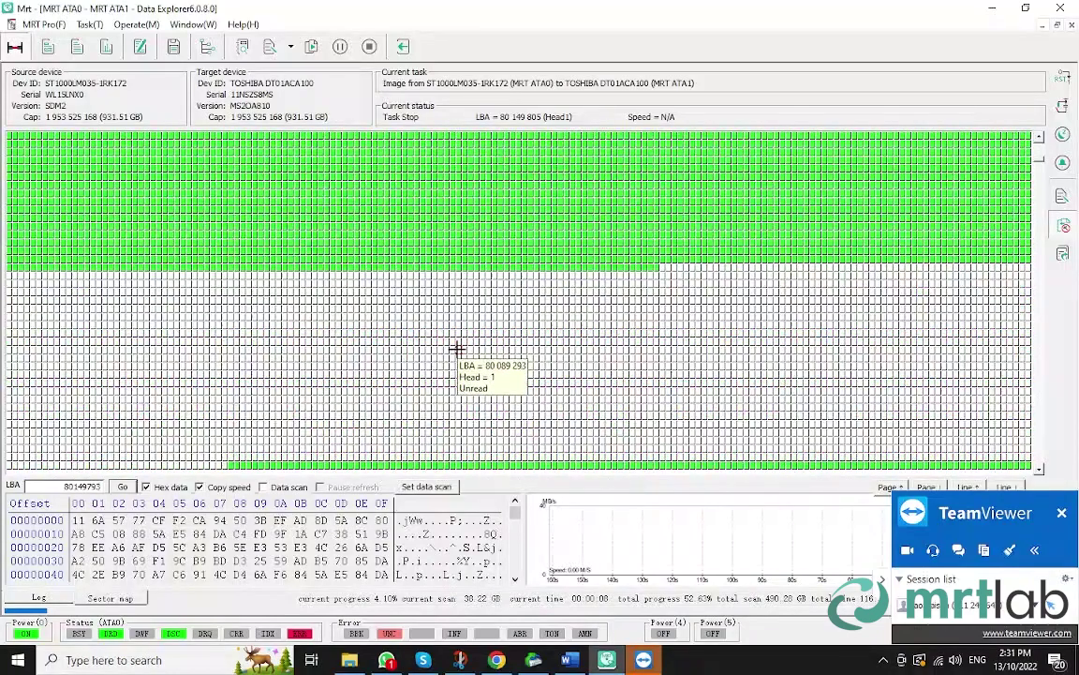
double_click(456, 350)
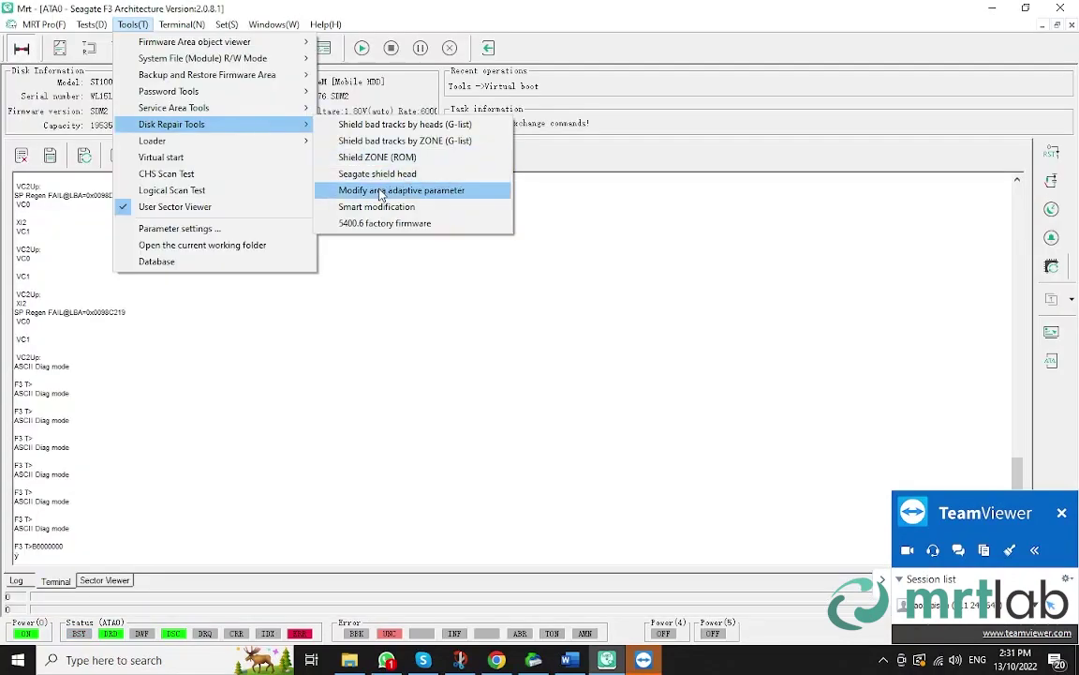
Open the zone adaptive parameter editor and show head 1's zones after briefly viewing head 0.
click(367, 191)
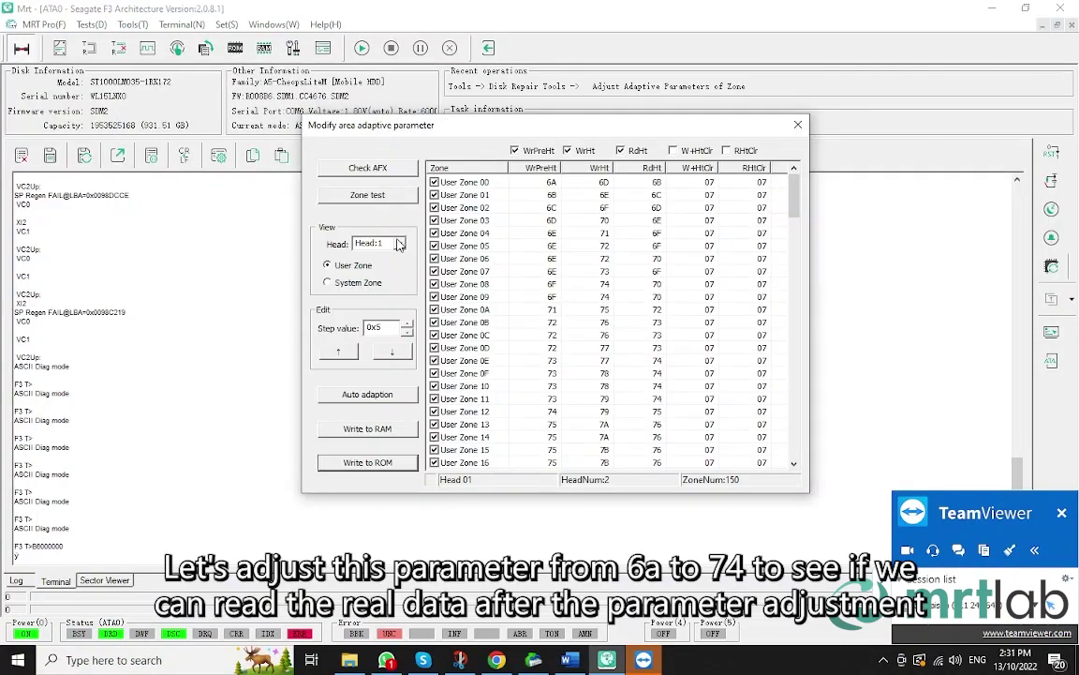
click(398, 243)
click(379, 257)
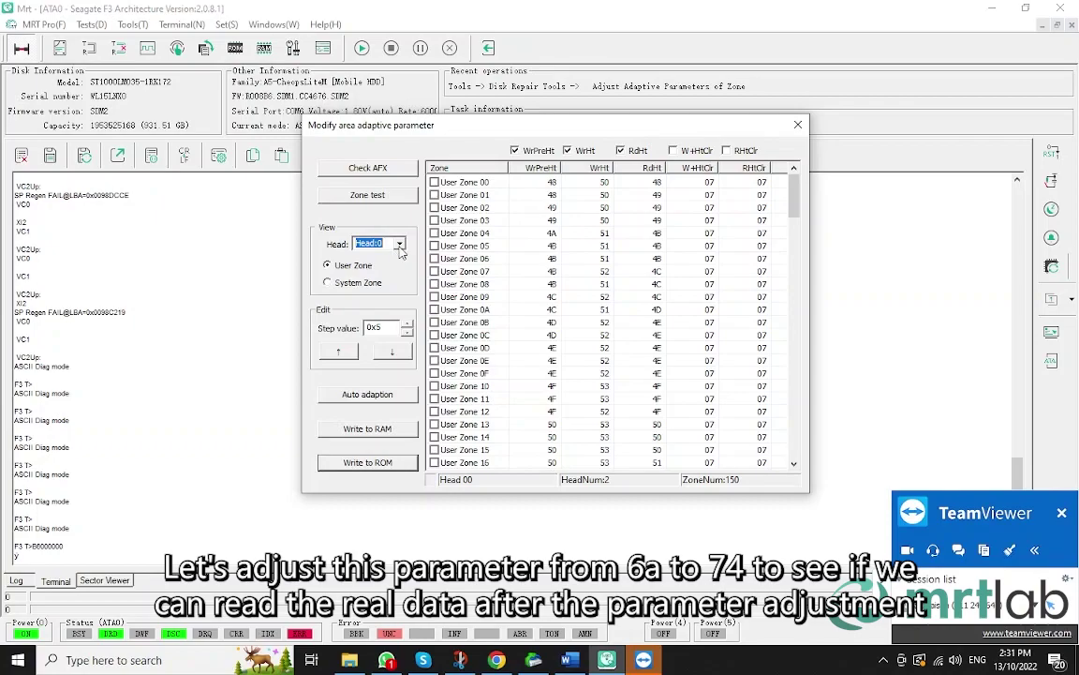
click(398, 242)
click(380, 267)
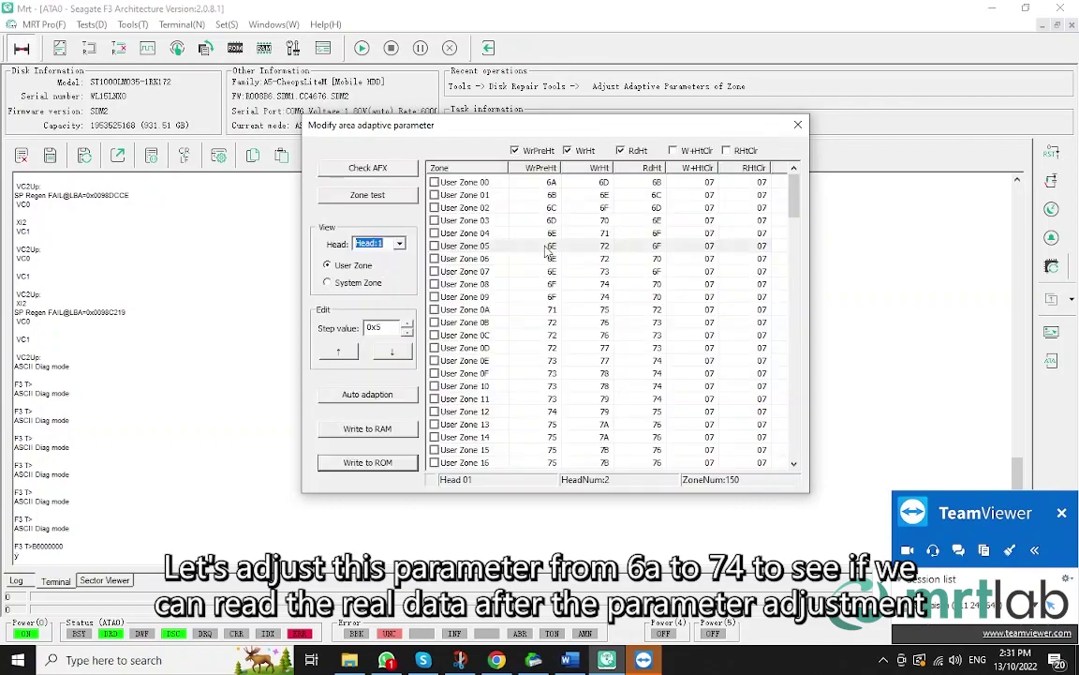
click(487, 245)
click(338, 352)
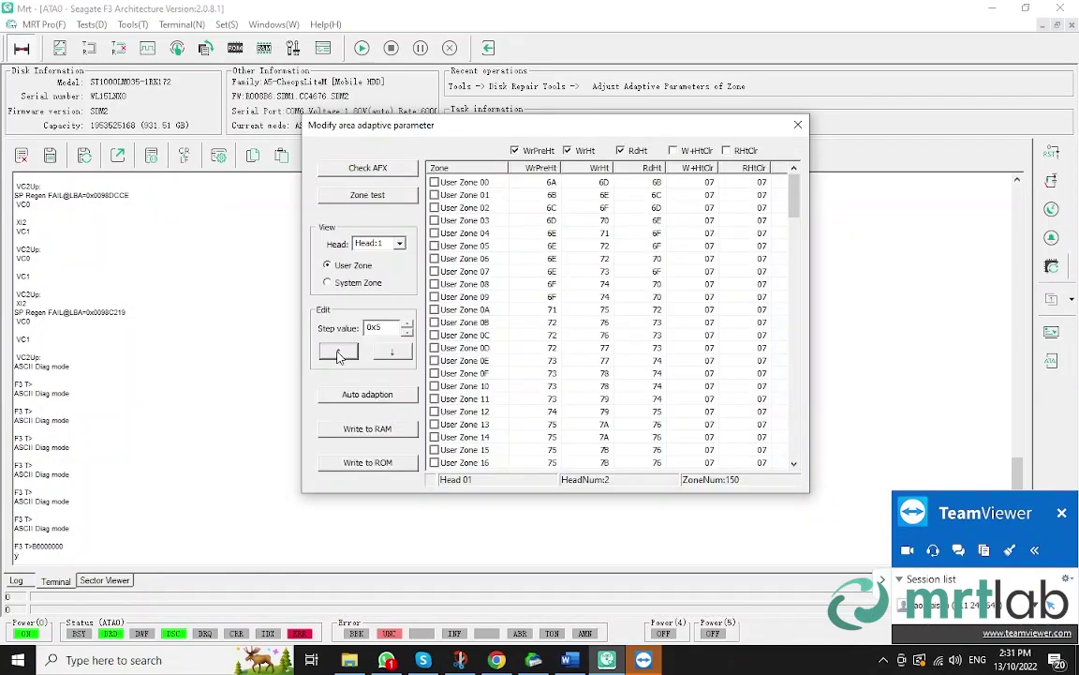
Select all zones, raise them two steps (Zone 00 to 74/77/75) and write to ROM.
right_click(523, 308)
click(542, 312)
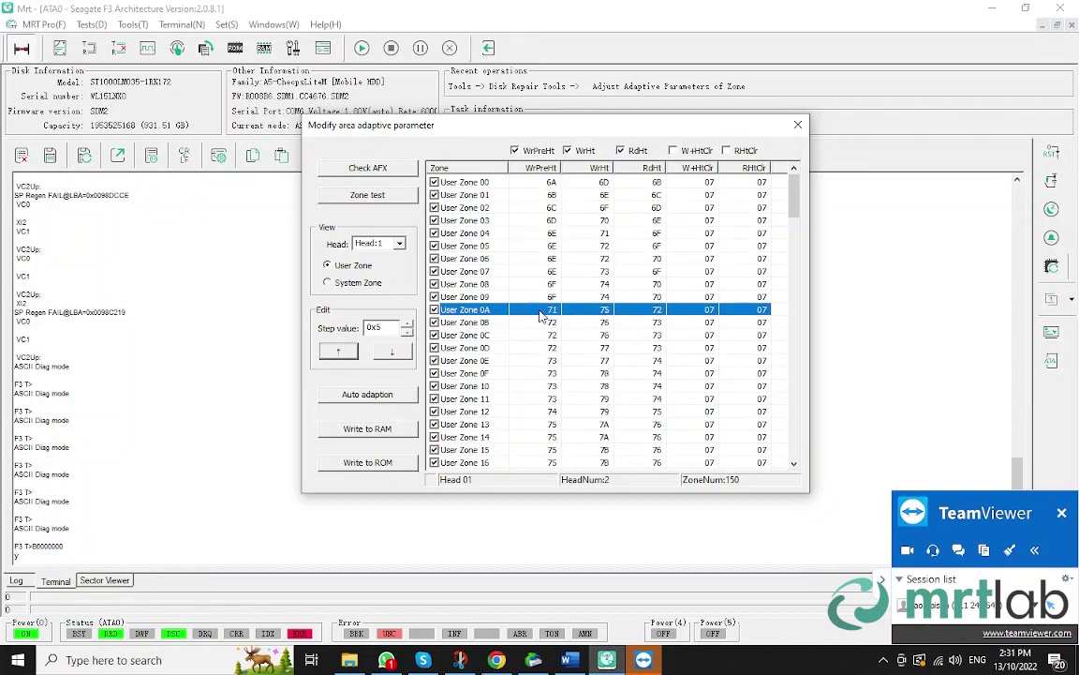
click(340, 352)
click(339, 352)
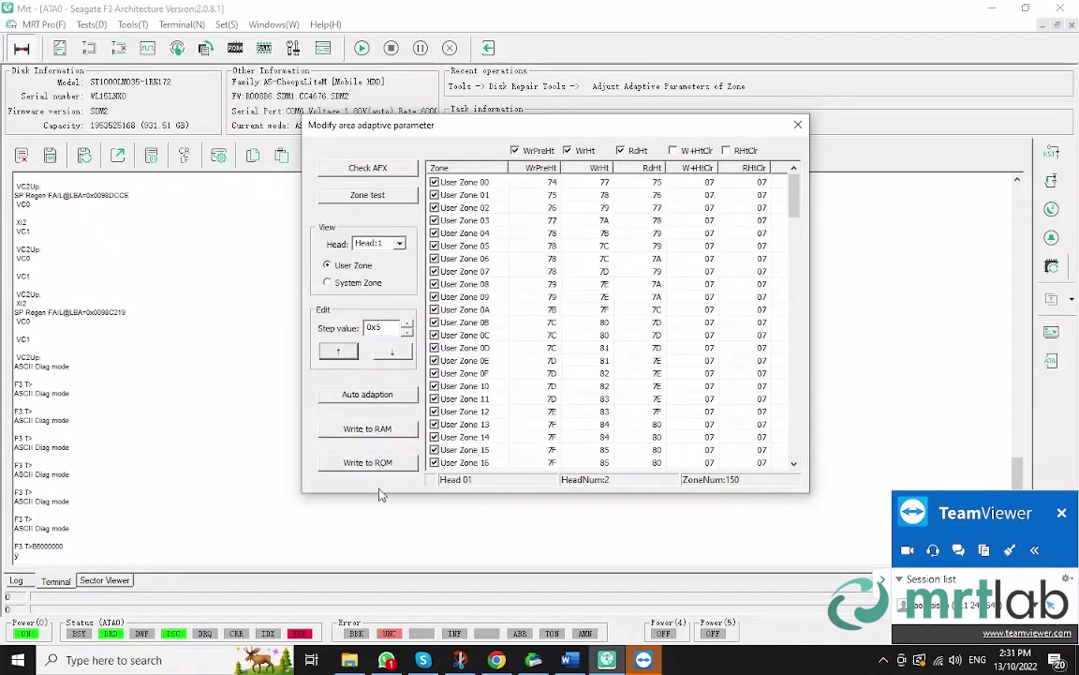
click(339, 463)
click(604, 347)
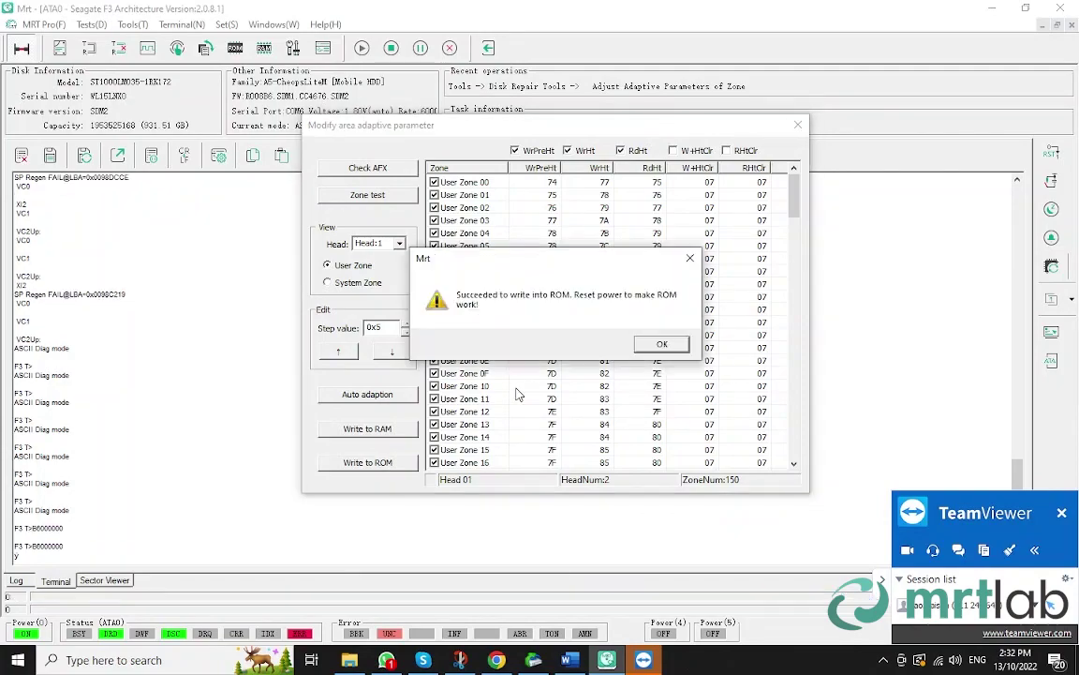
View the sector data in hex from its start, then open sector 80 089 238 in Data Explorer.
click(656, 344)
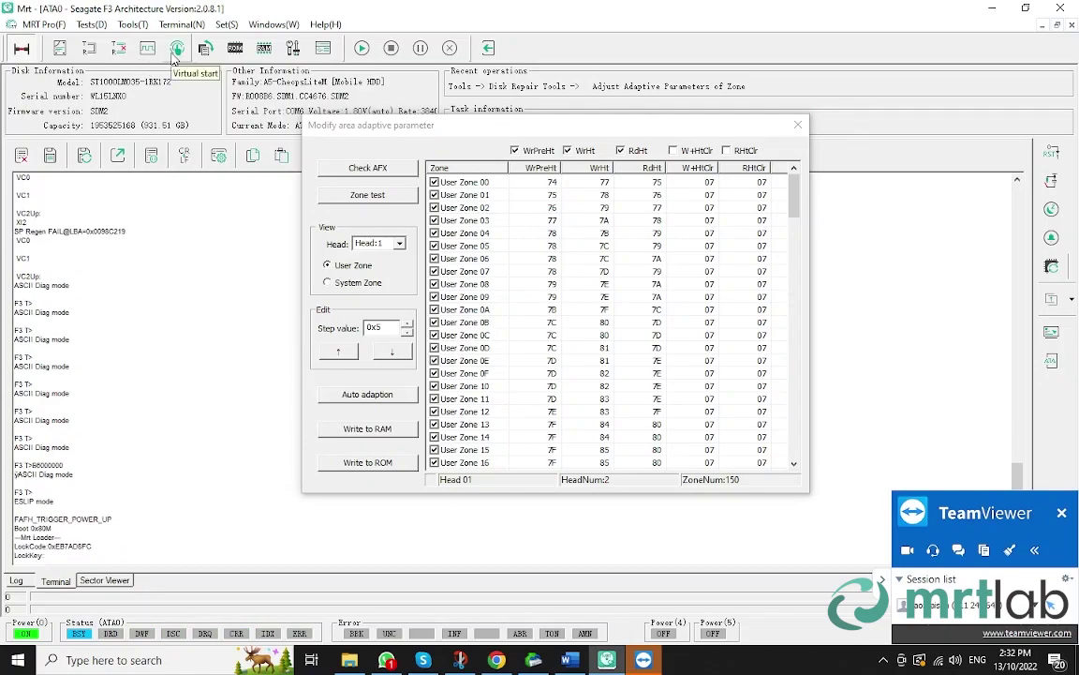
click(104, 580)
click(50, 155)
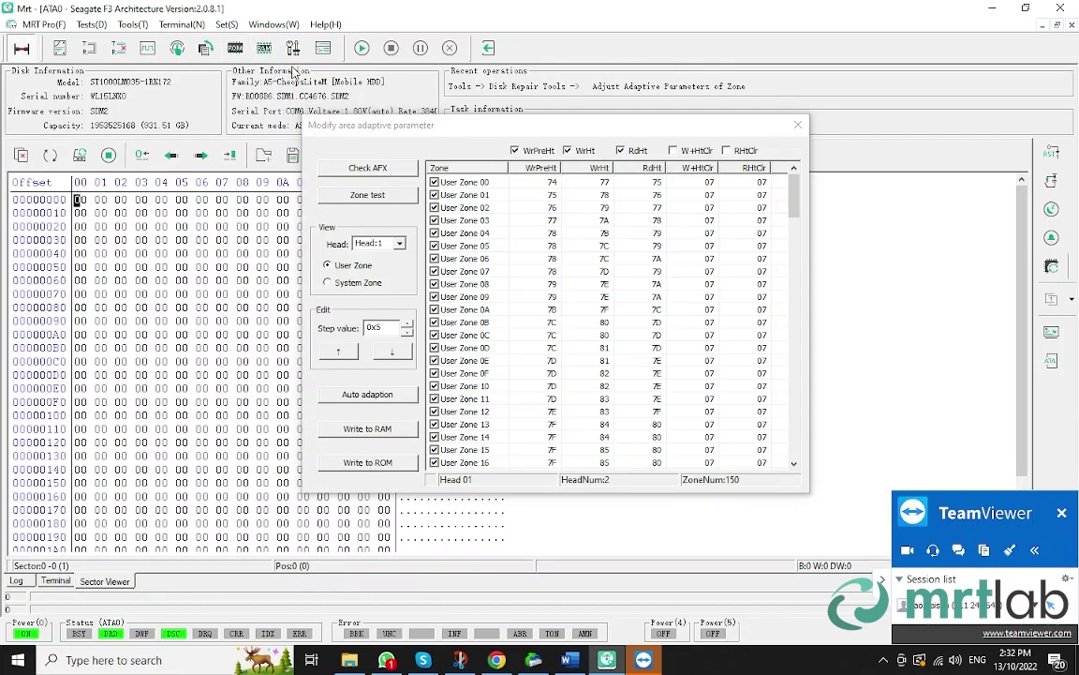
click(275, 27)
click(281, 145)
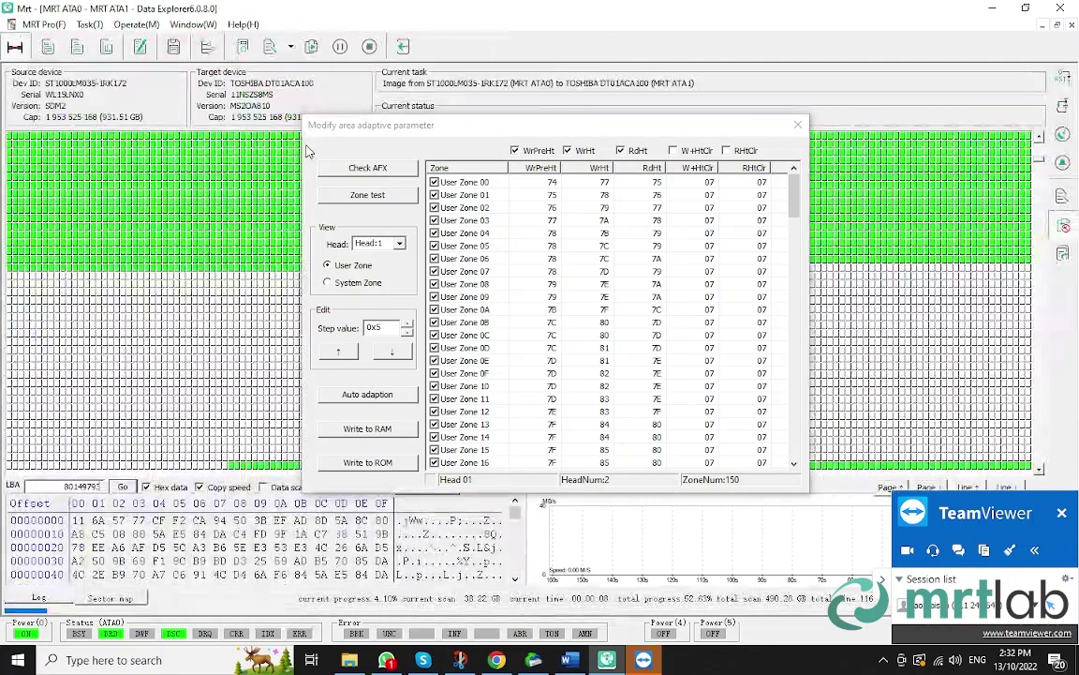
double_click(127, 352)
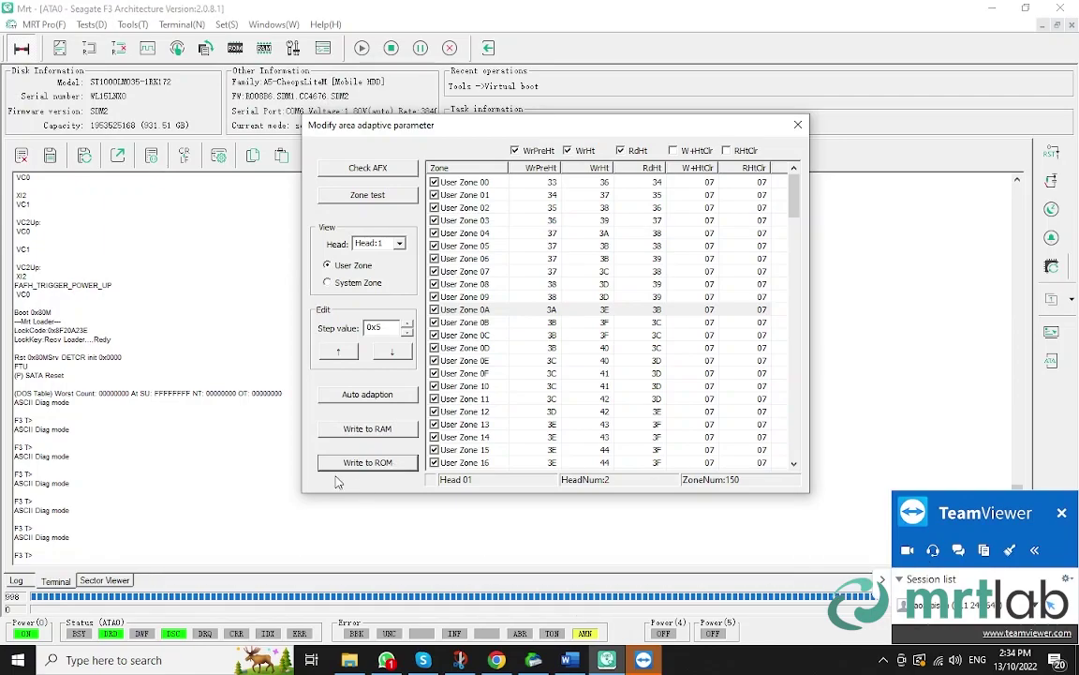
Acknowledge the ROM write and power the drive off and back on.
key(Return)
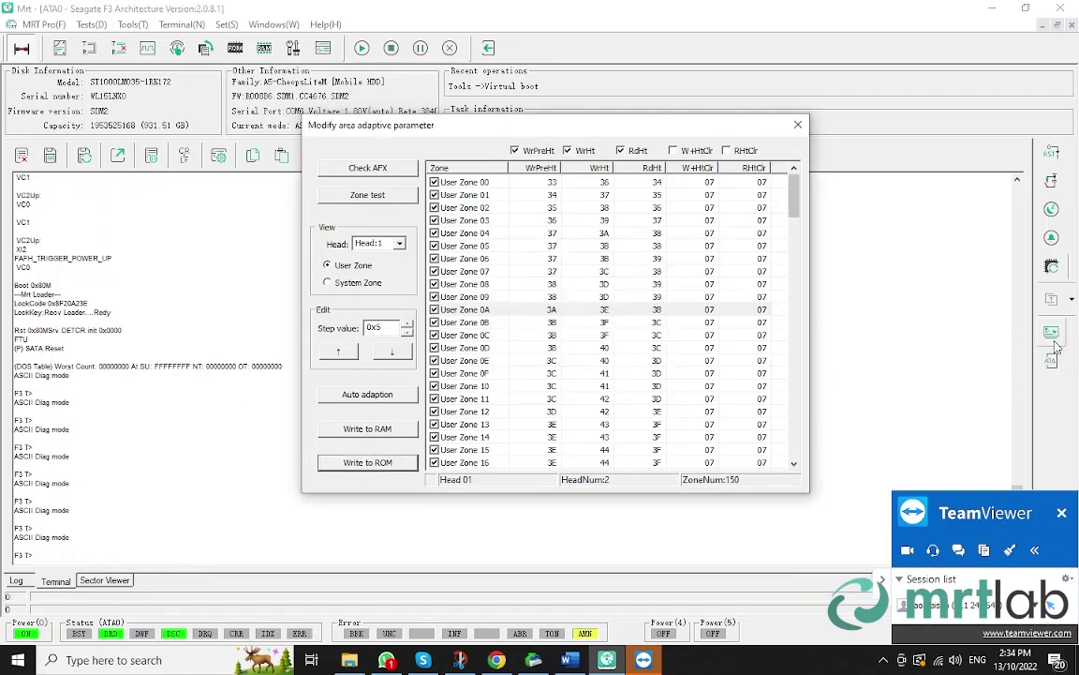
click(26, 53)
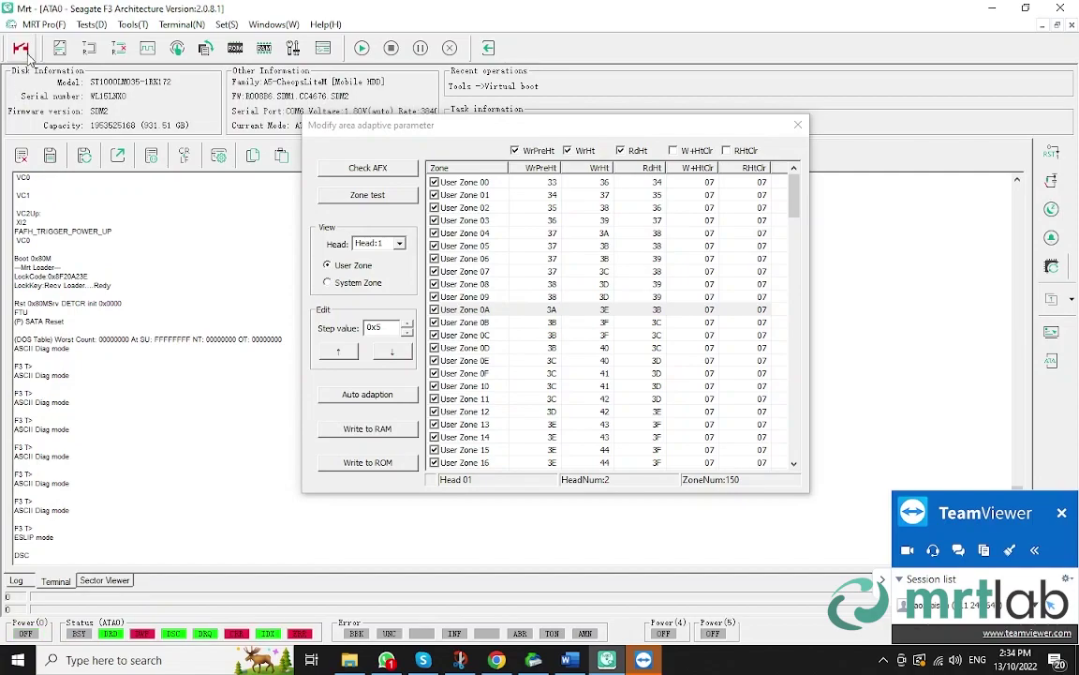
click(23, 48)
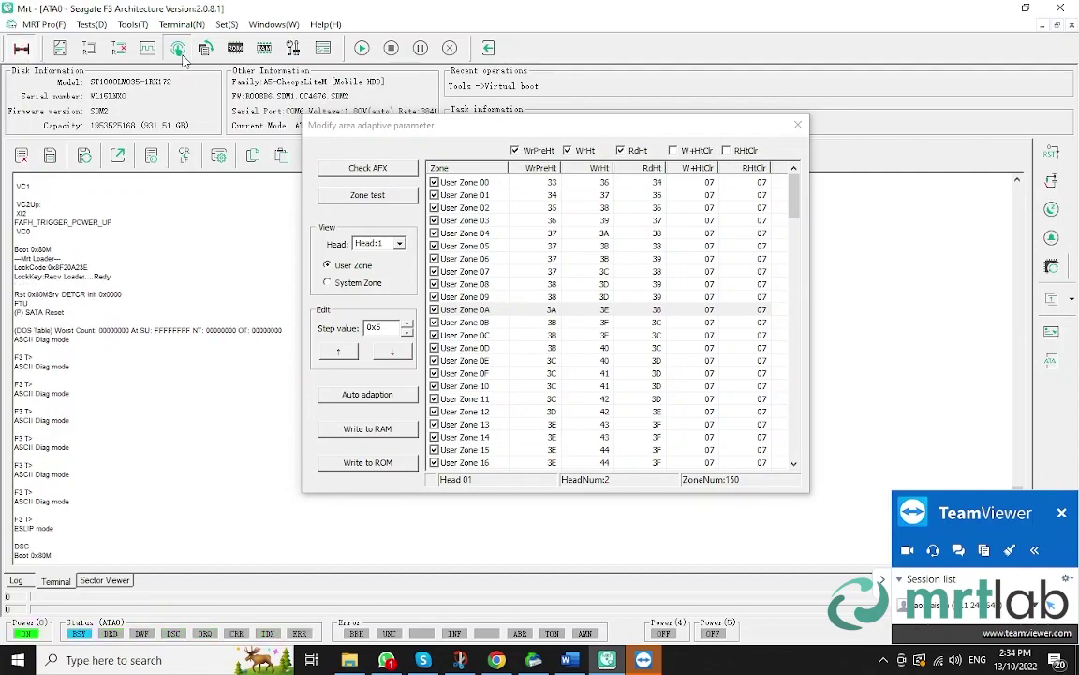
Exchange loader commands and download virtual boot resources at 6000000 baud.
click(150, 46)
click(431, 304)
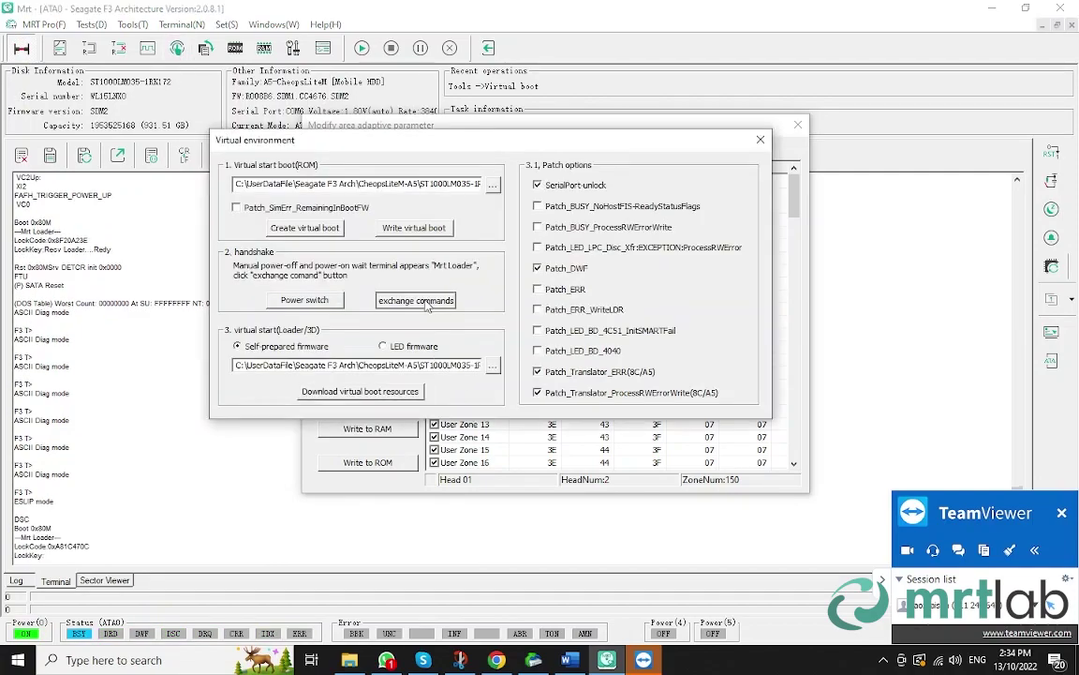
click(392, 394)
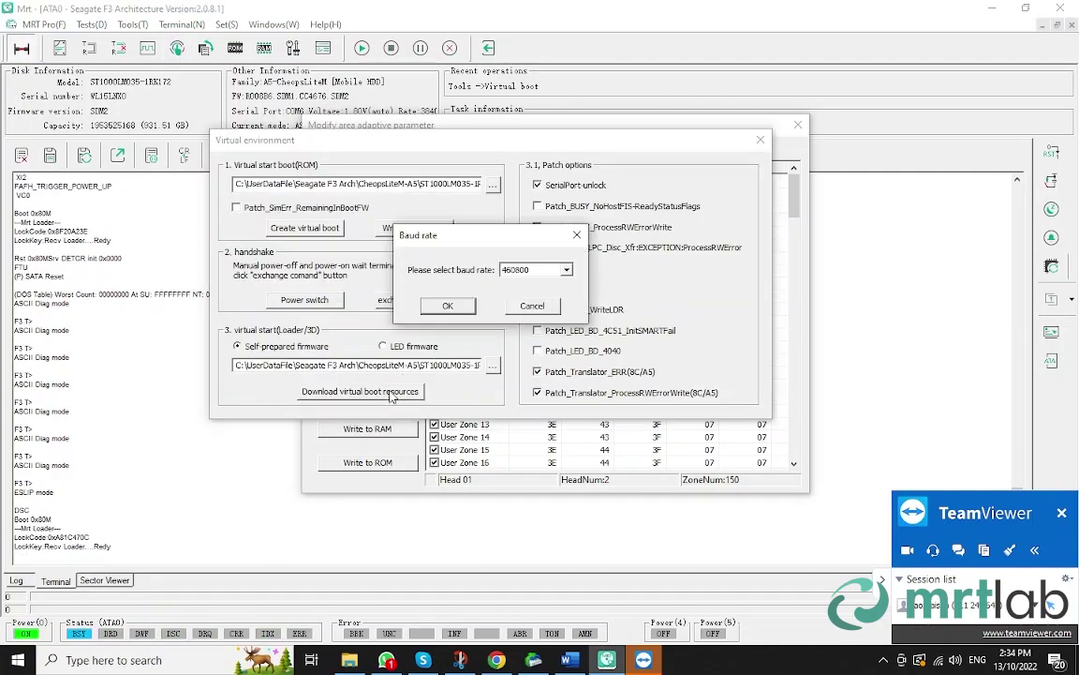
click(567, 270)
click(538, 363)
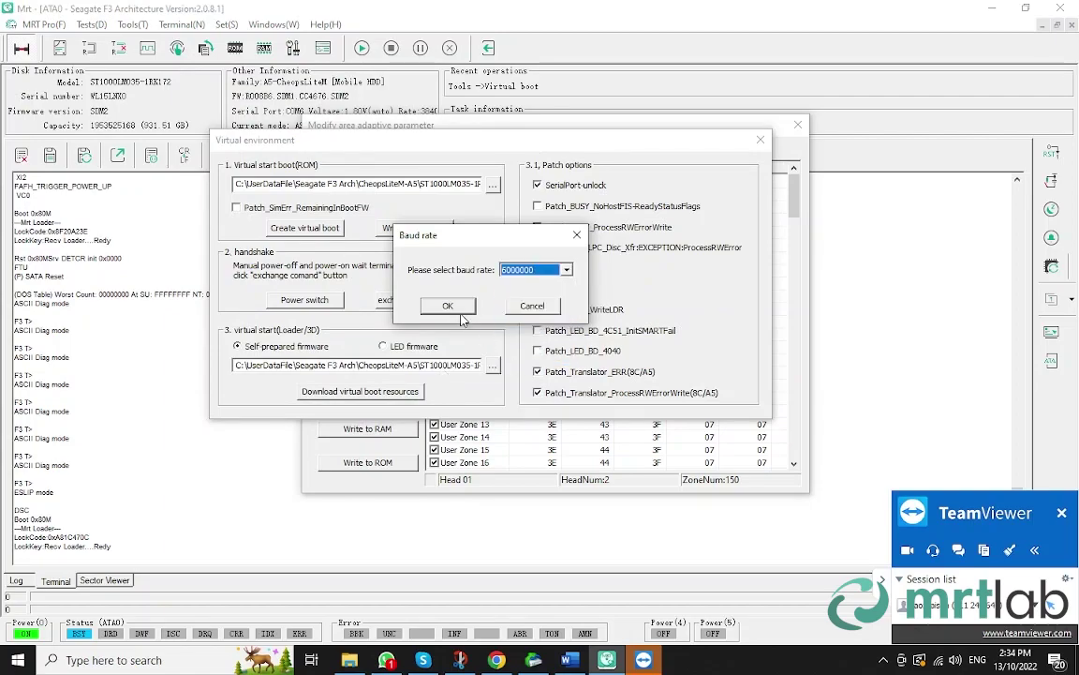
click(448, 306)
click(459, 386)
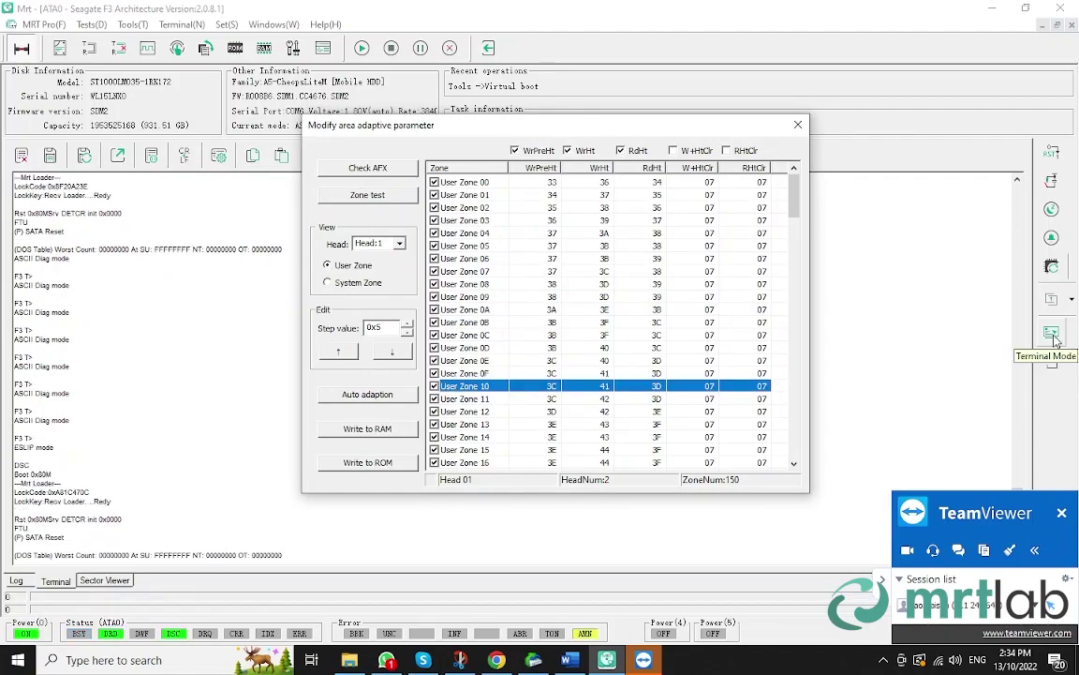
Read sector 80088901 in Data Explorer's sector editor, stepping through to 80088904, then close it.
click(268, 25)
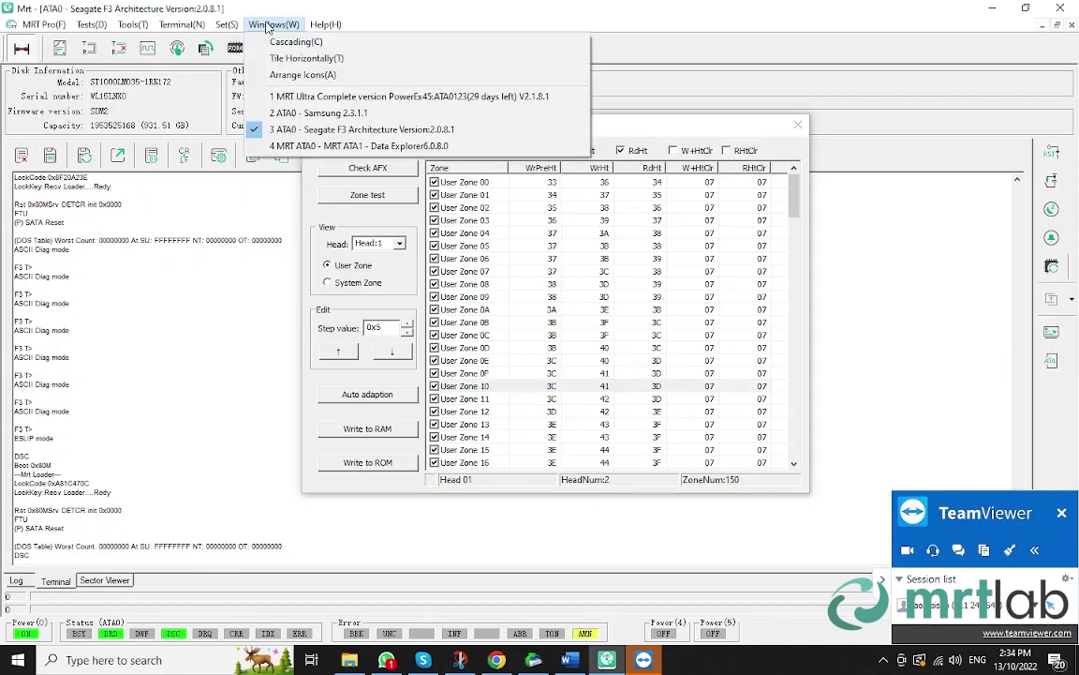
click(309, 146)
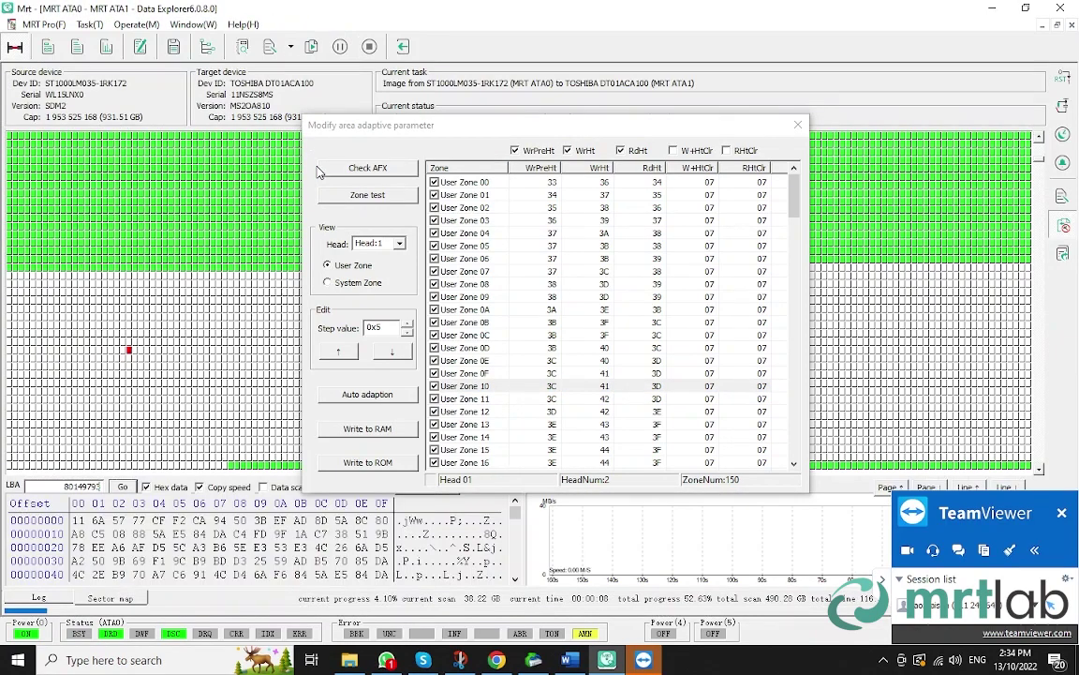
double_click(161, 331)
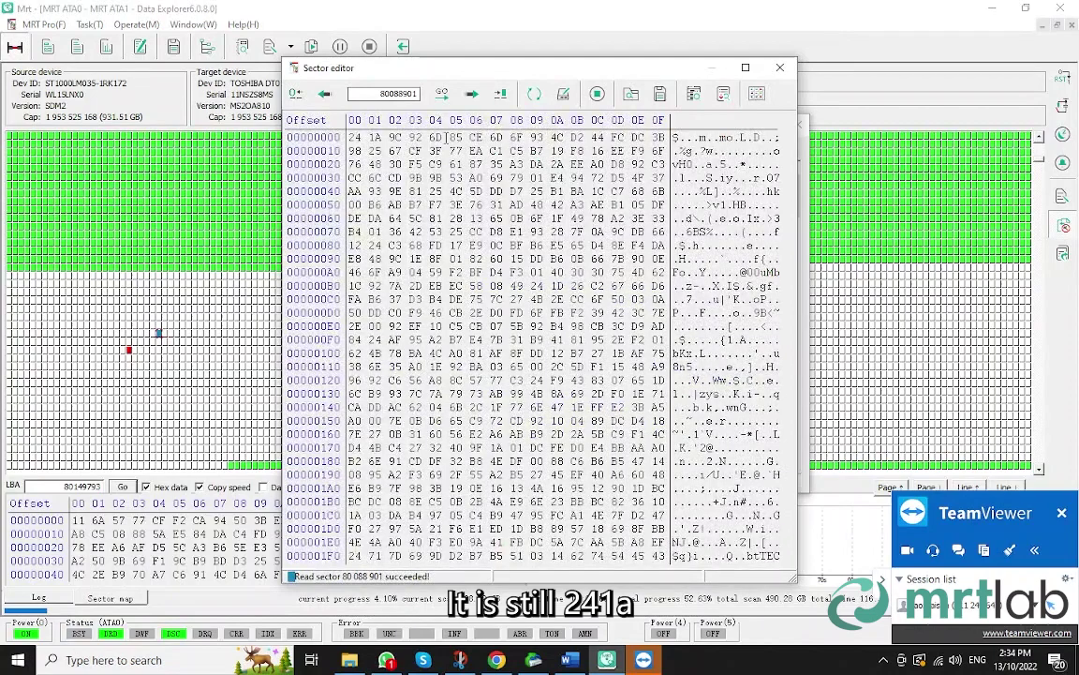
click(471, 97)
click(471, 97)
click(470, 97)
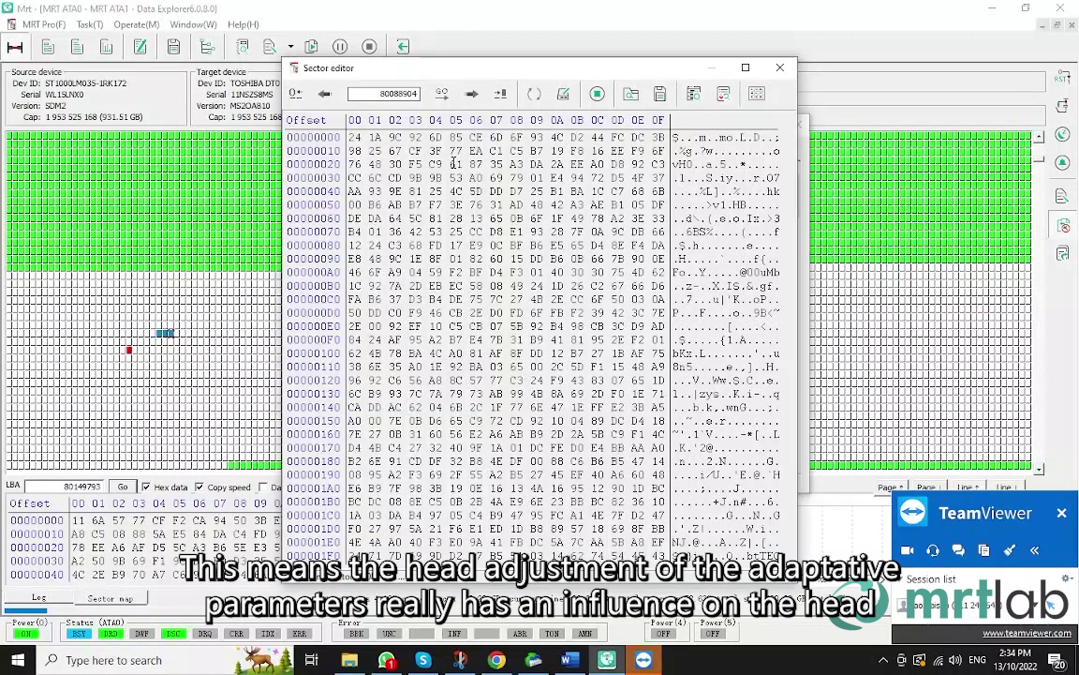
click(780, 67)
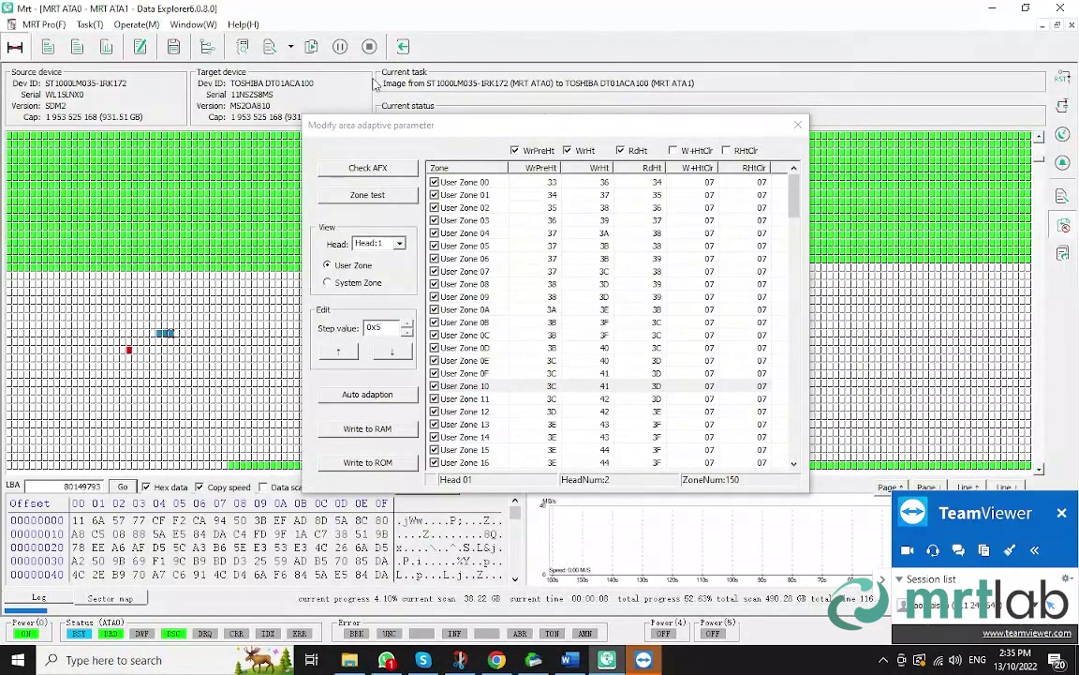
Return to Seagate F3 Architecture and raise the zone values two steps from User Zone 0A.
click(193, 25)
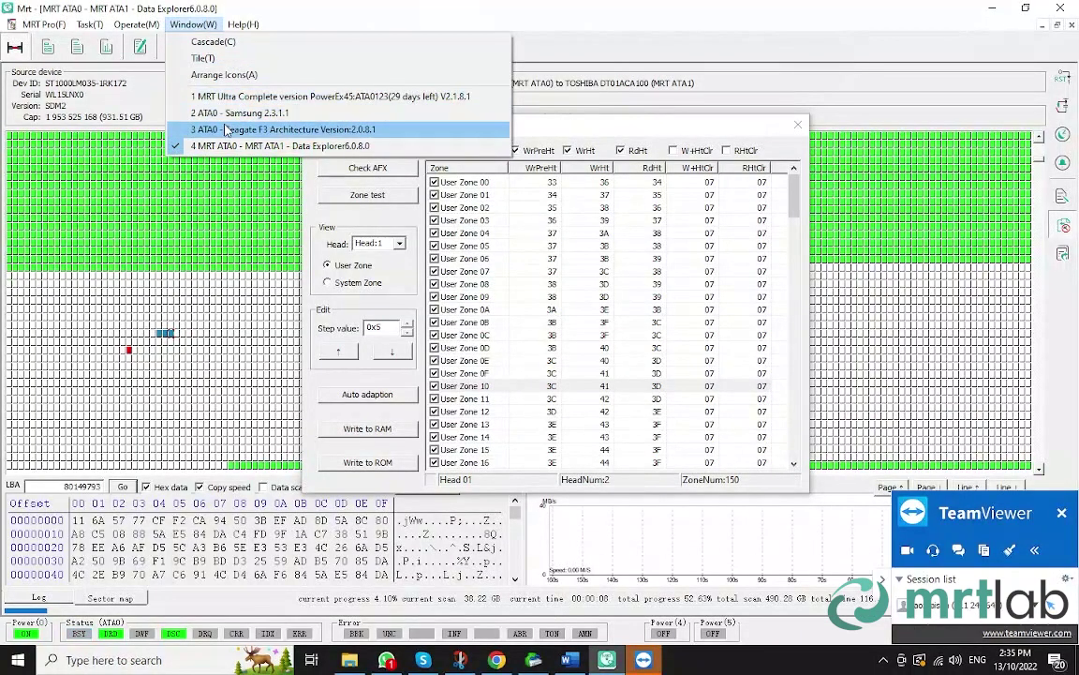
click(226, 130)
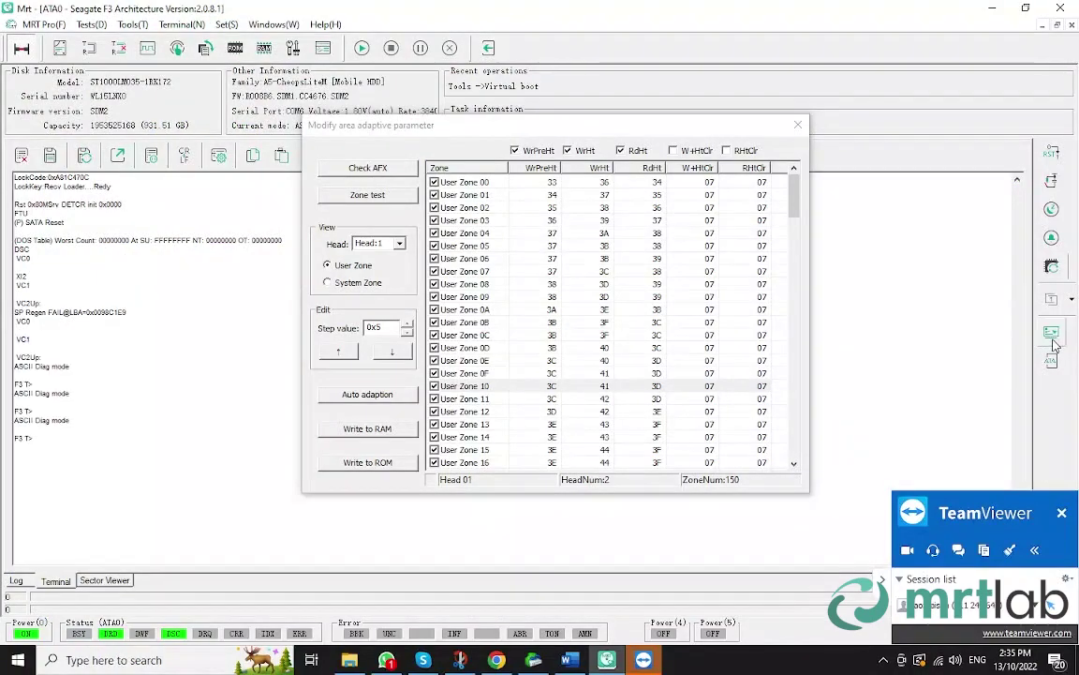
click(528, 311)
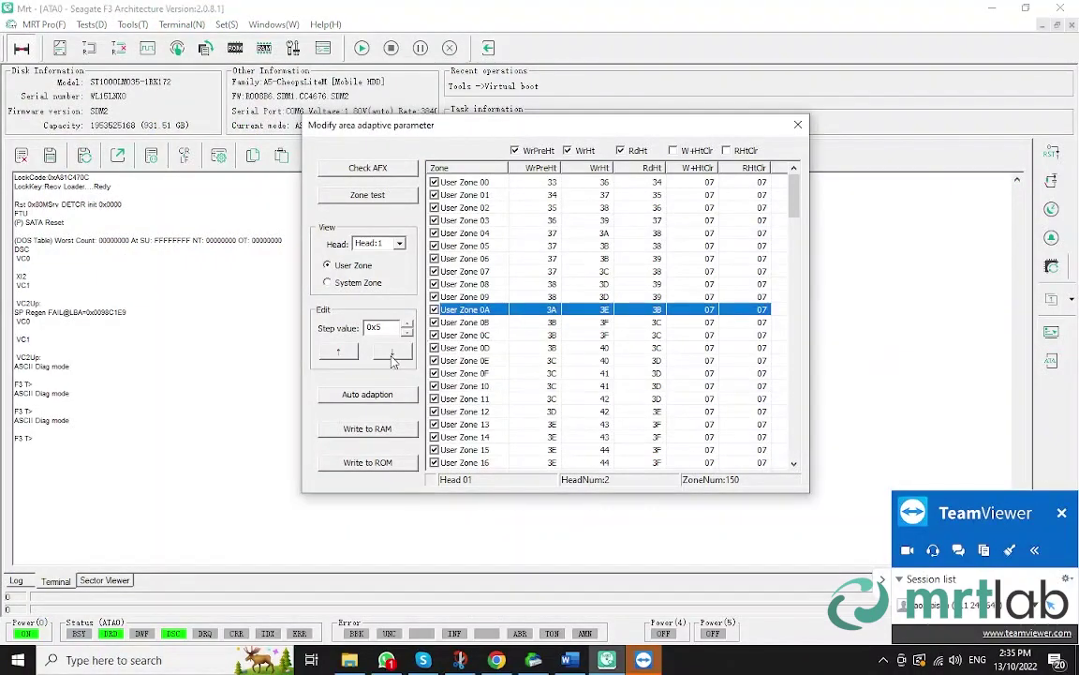
click(338, 351)
click(338, 351)
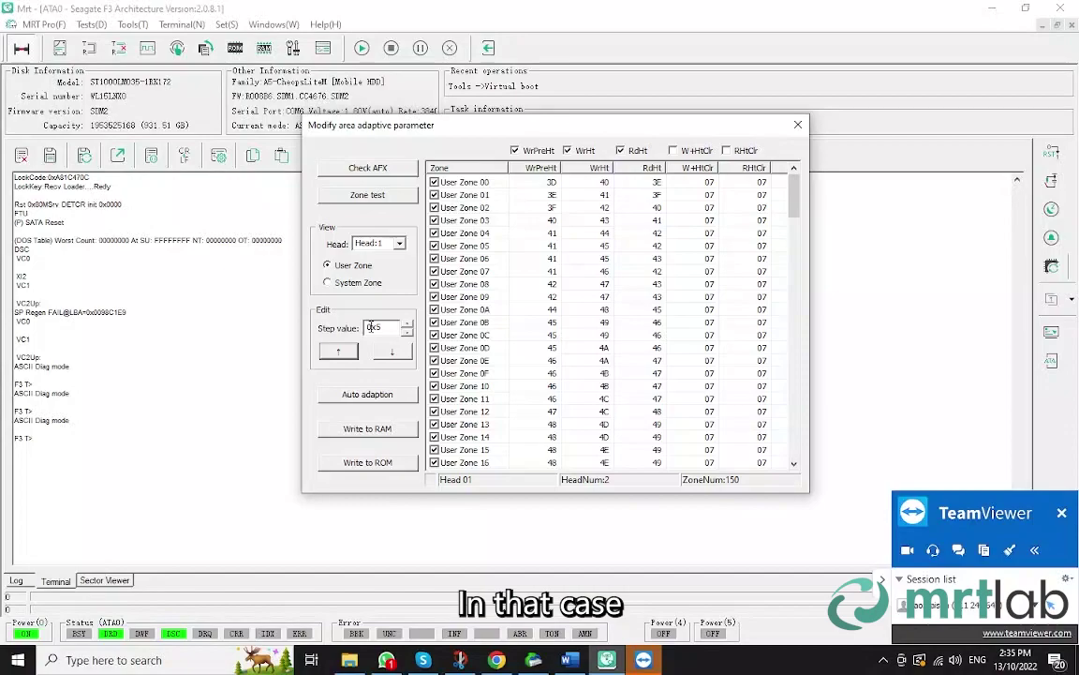
Compare head 0's zone values, return to head 1 and check all its zones for editing.
click(401, 242)
click(367, 256)
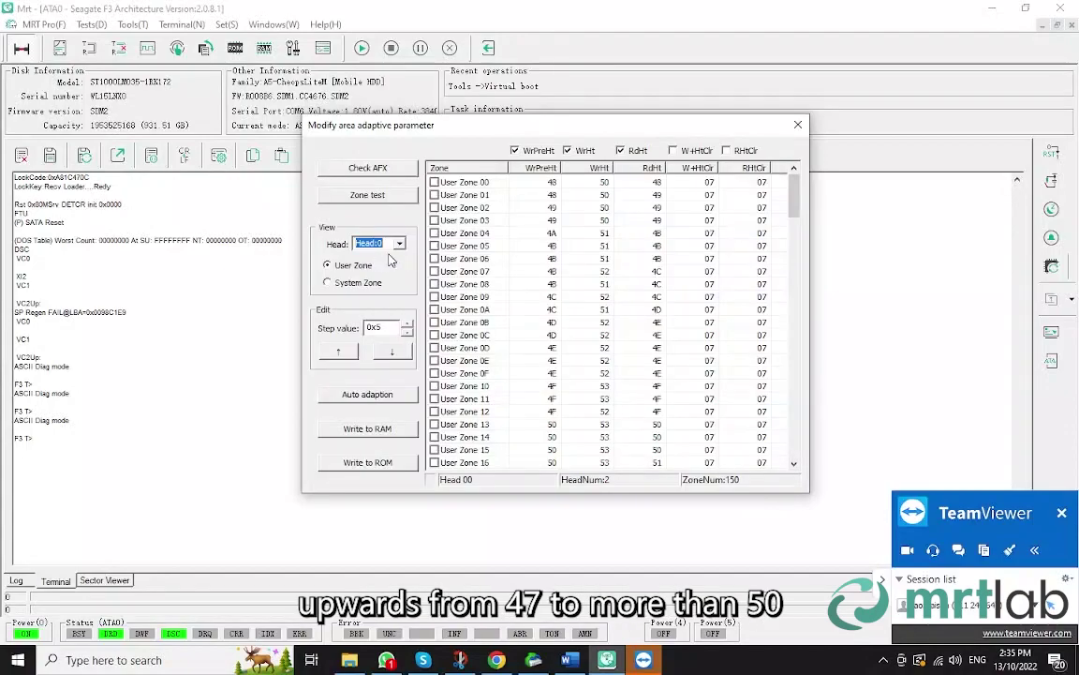
click(400, 242)
click(366, 266)
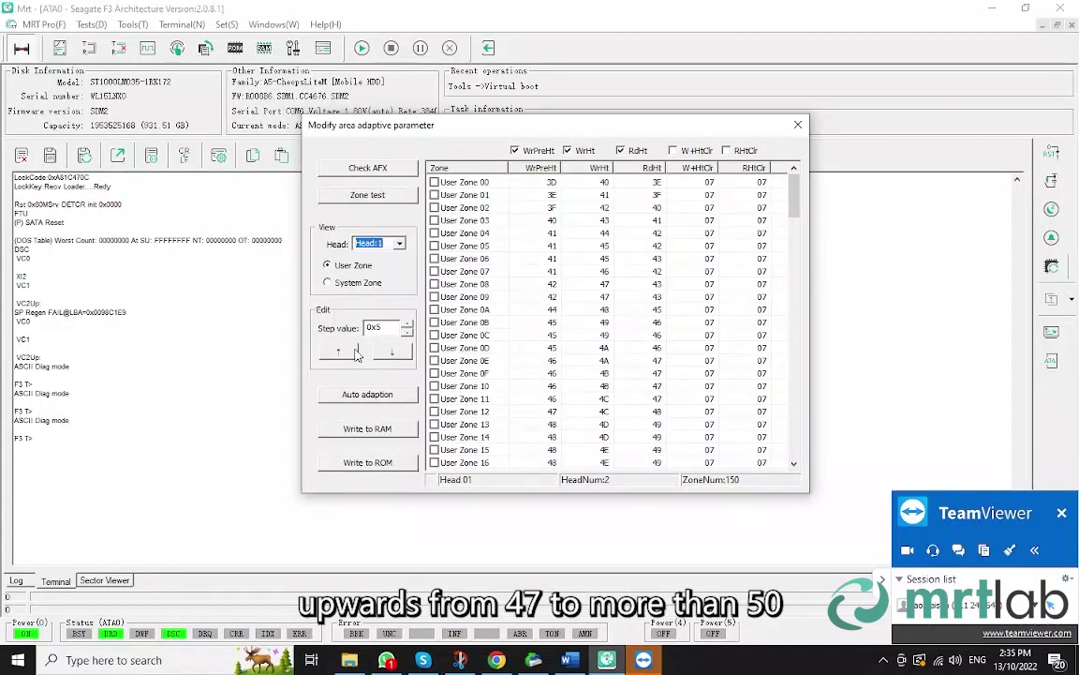
right_click(529, 296)
click(562, 299)
Raise head 1's zones three more steps to 56/59/57, write them to ROM, then switch to ESLIP mode.
click(338, 351)
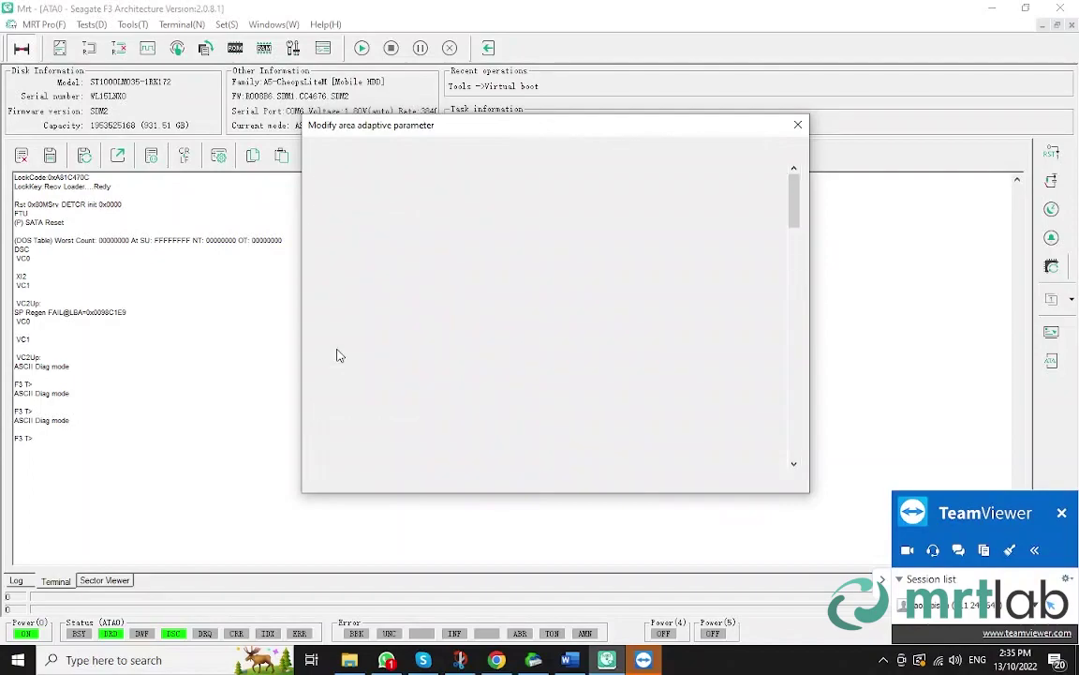
click(339, 352)
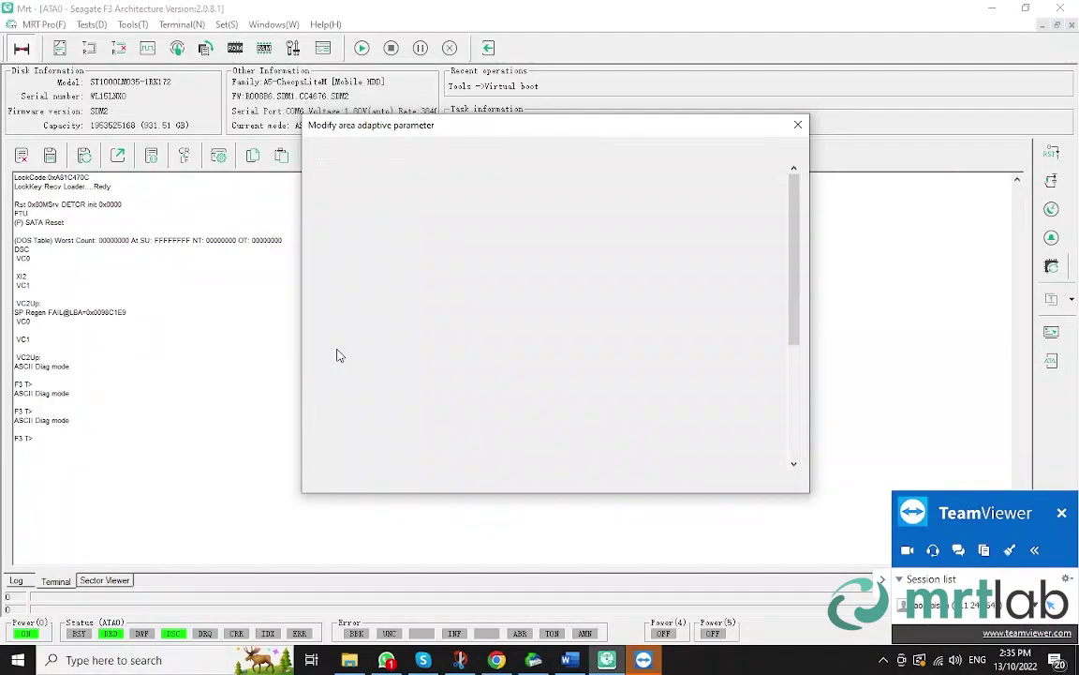
click(339, 351)
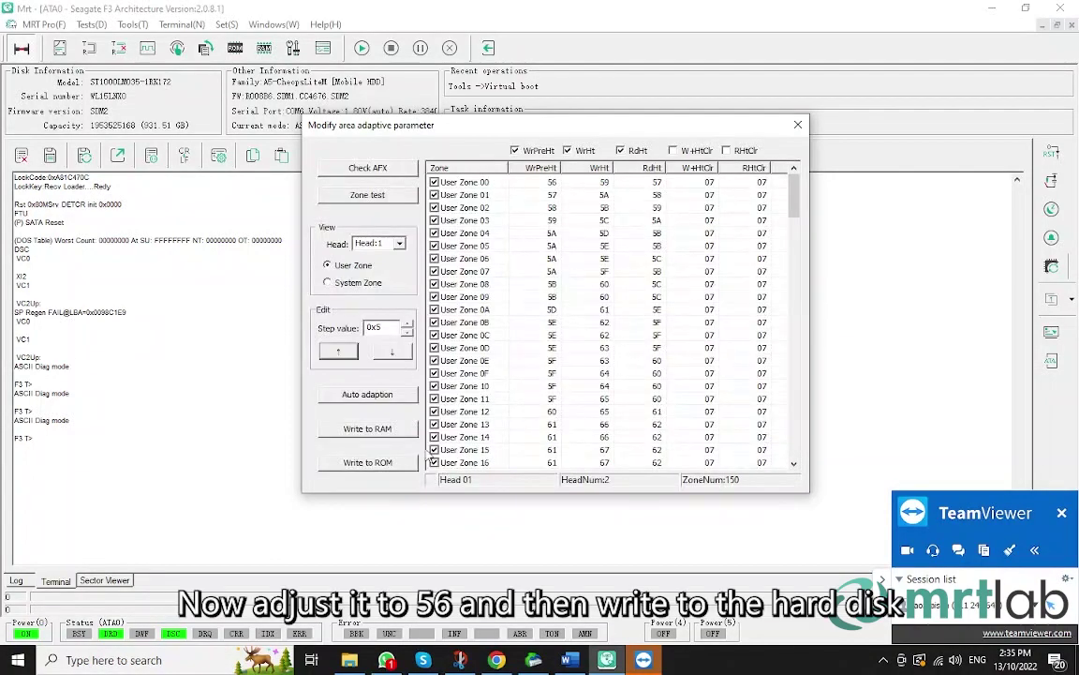
click(375, 461)
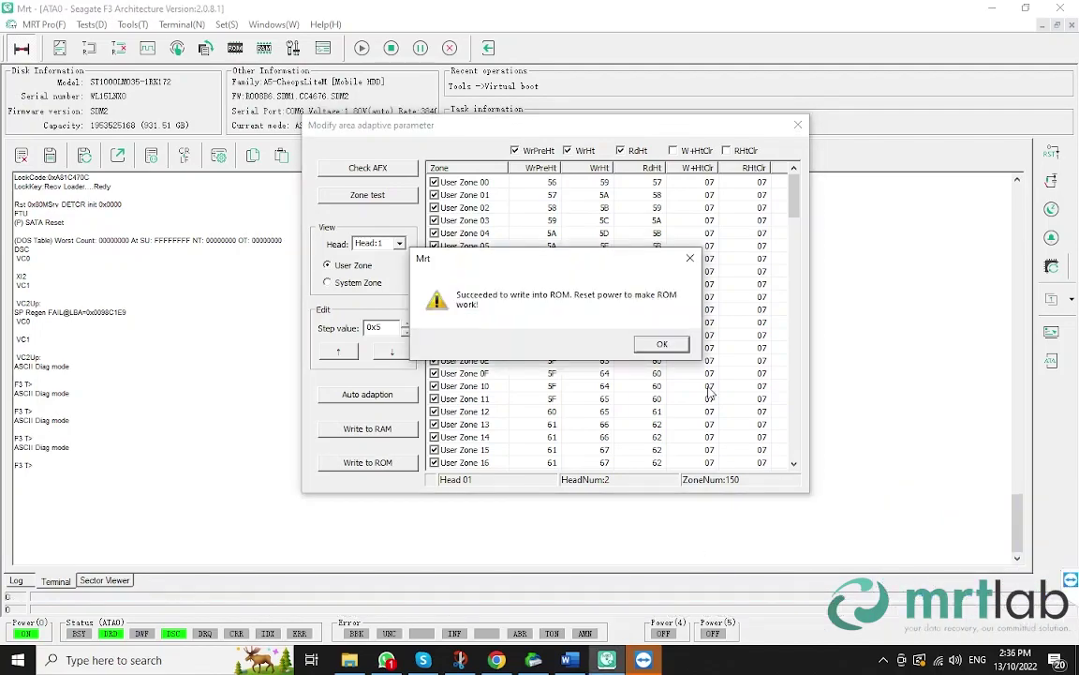
click(667, 346)
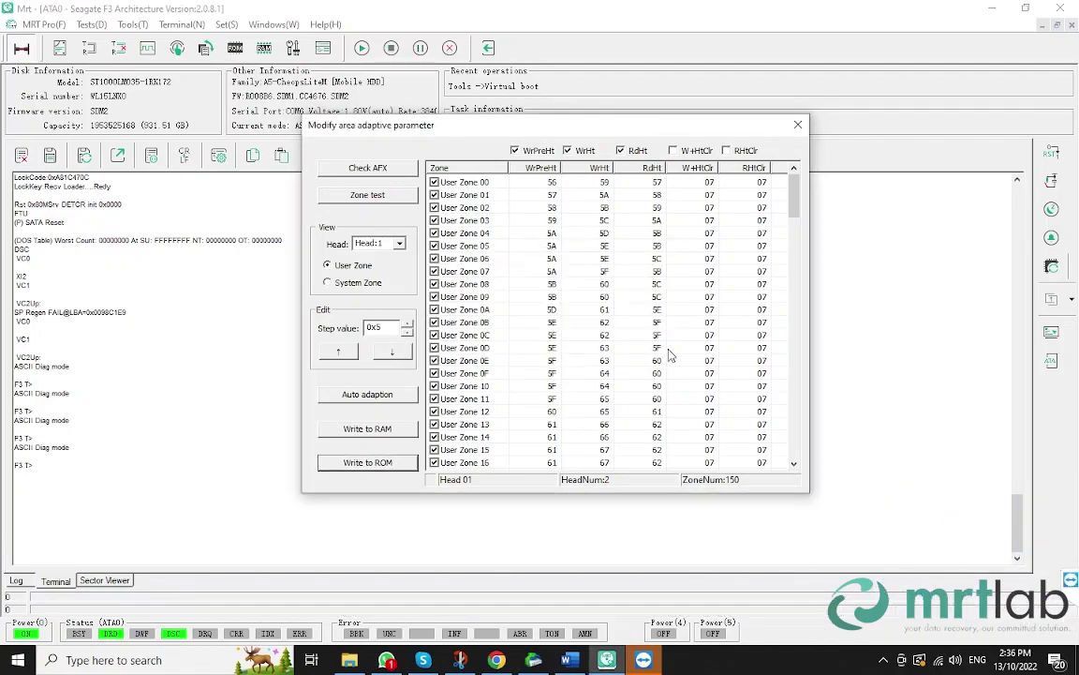
click(1034, 359)
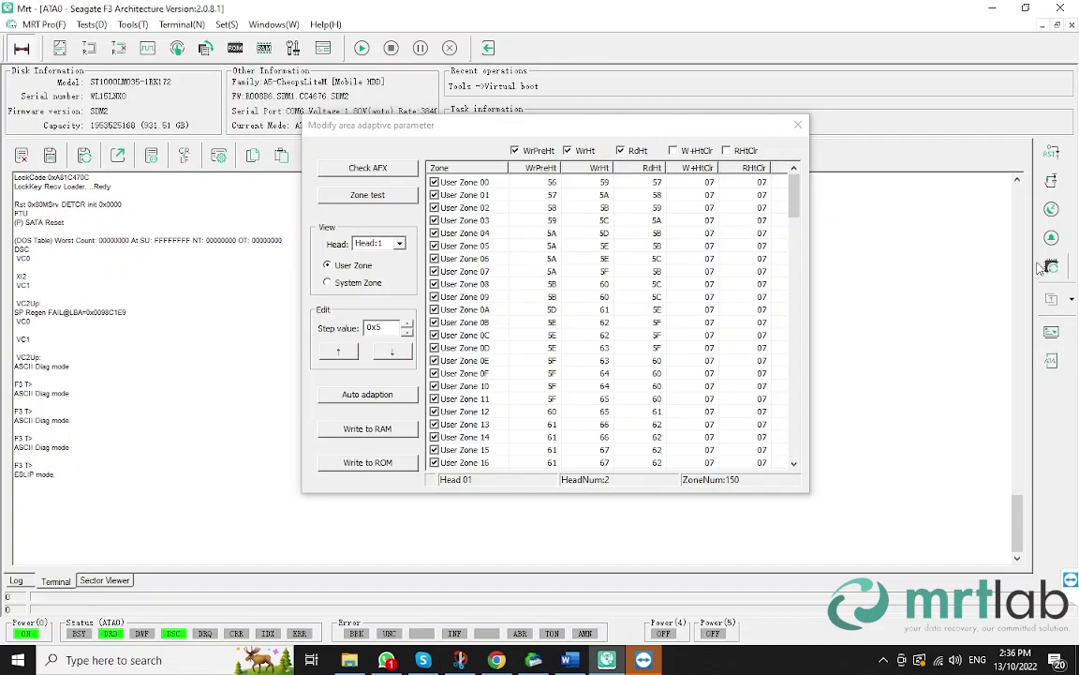
Power-cycle the drive in the virtual environment and reload its boot resources at 6000000 baud.
click(175, 51)
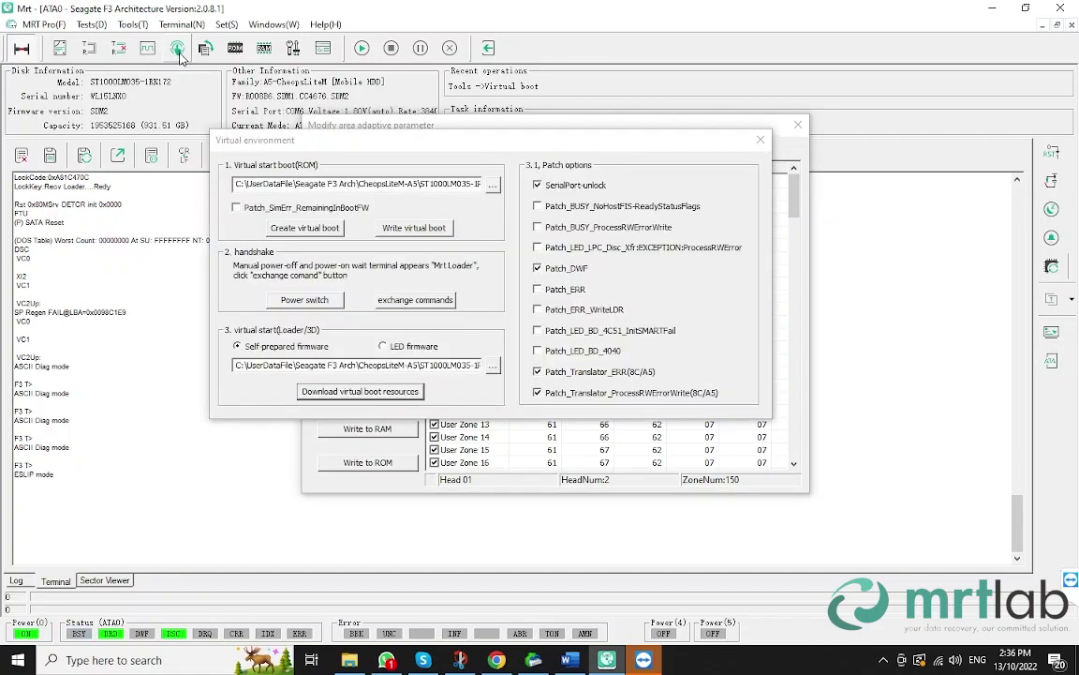
click(303, 299)
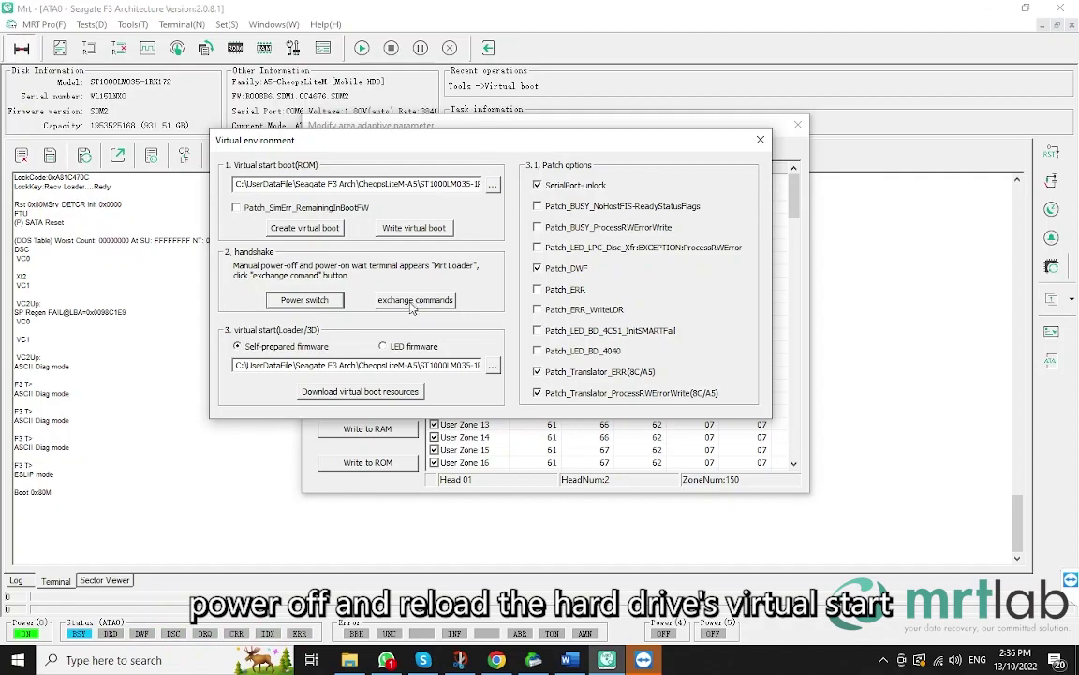
click(412, 304)
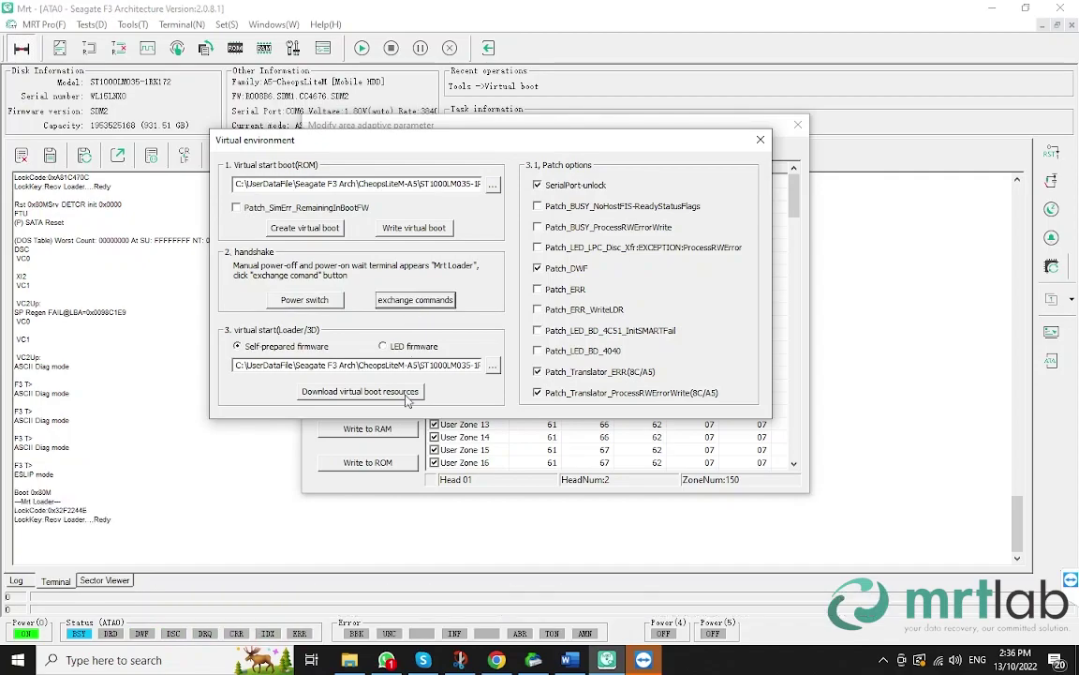
click(566, 270)
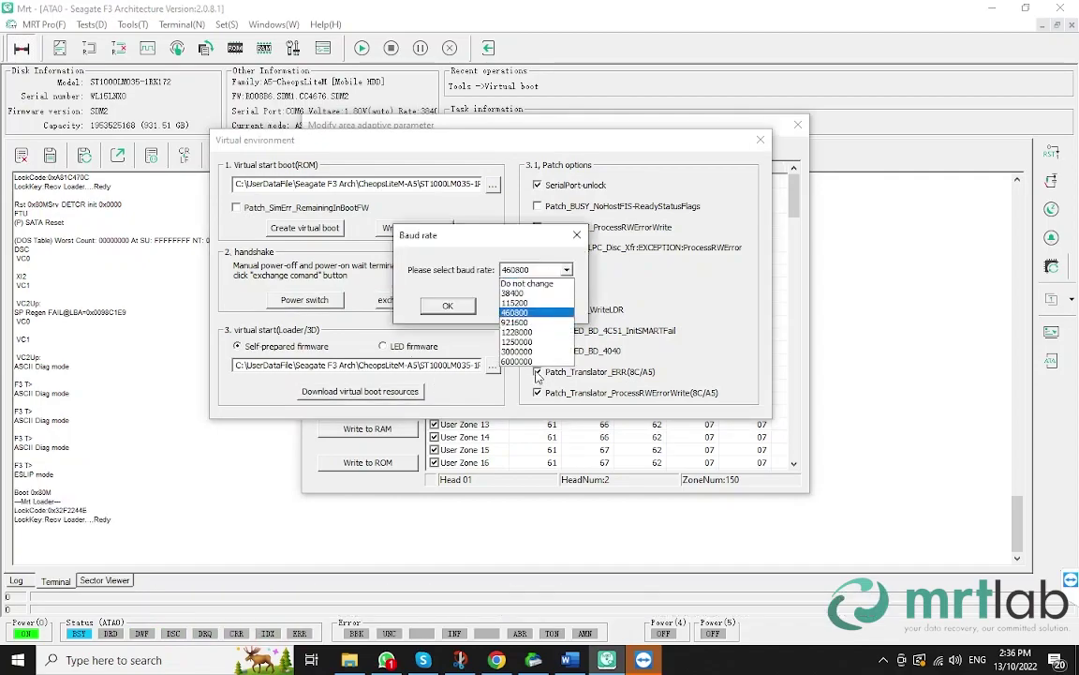
click(518, 368)
key(Return)
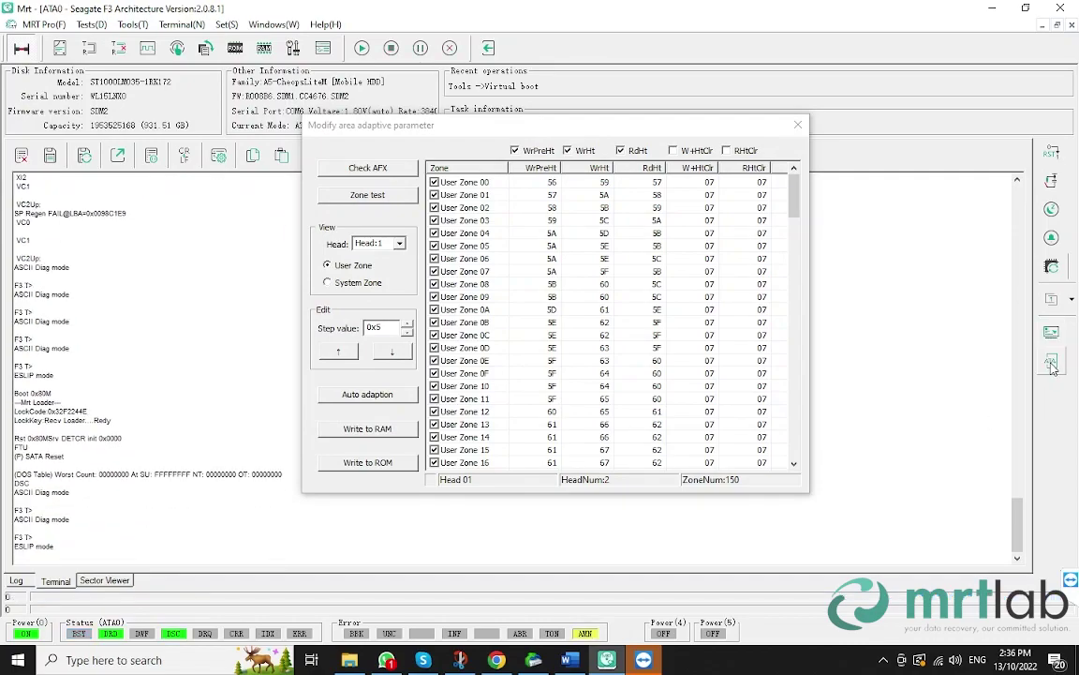
click(279, 25)
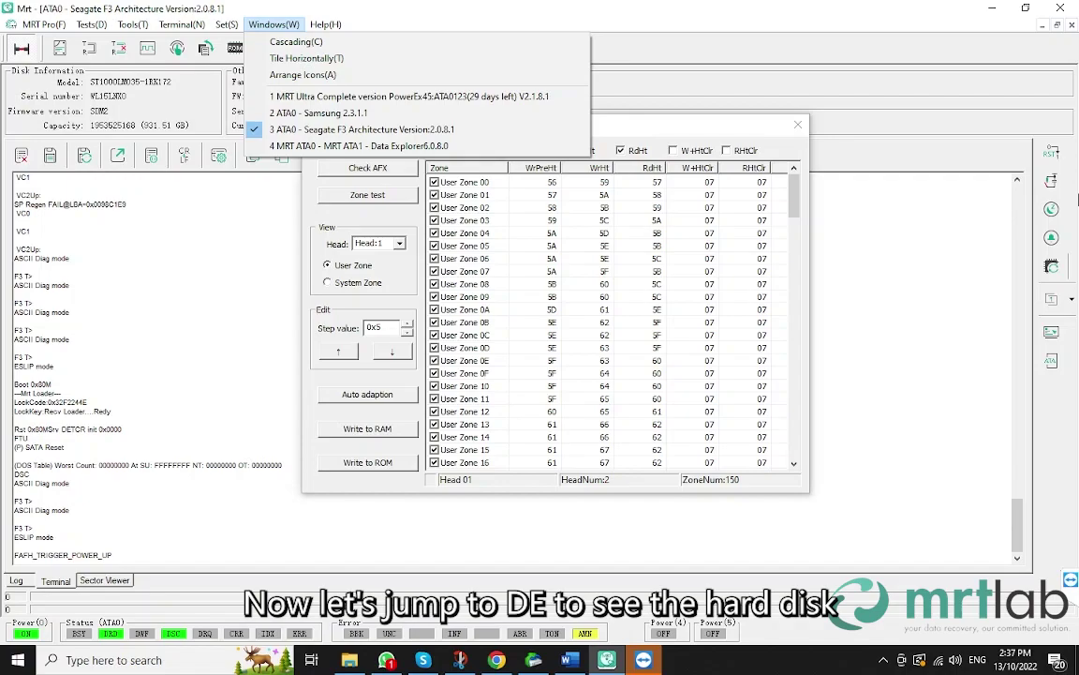
Switch to Data Explorer and open sectors 80088394 and 80088902 from the sector map.
click(401, 146)
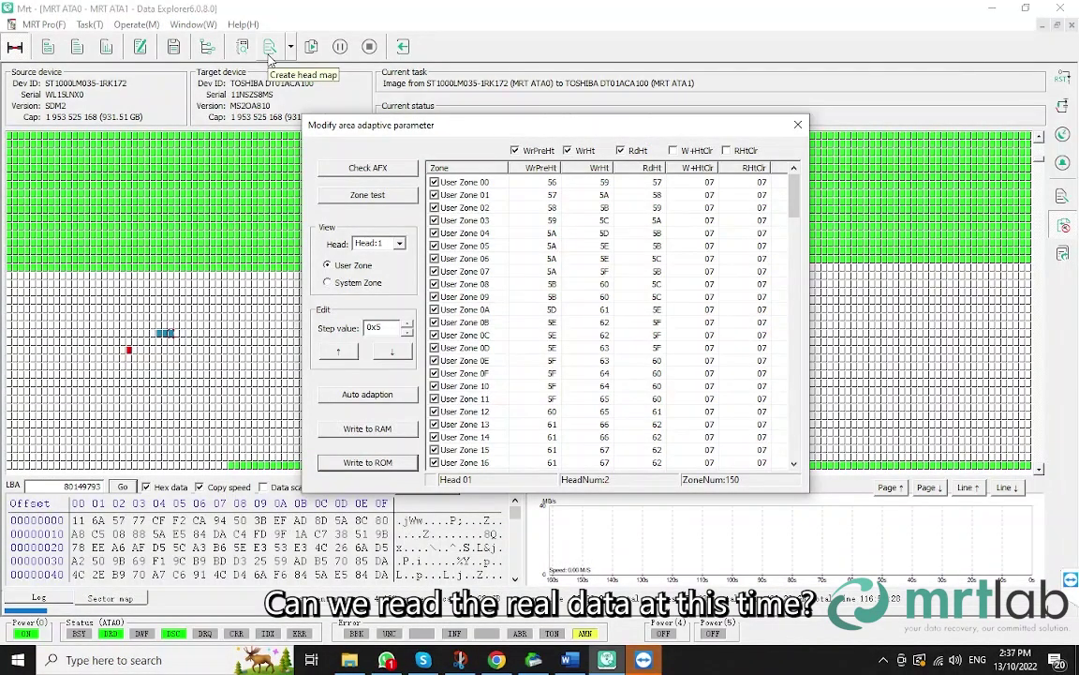
click(192, 312)
double_click(192, 311)
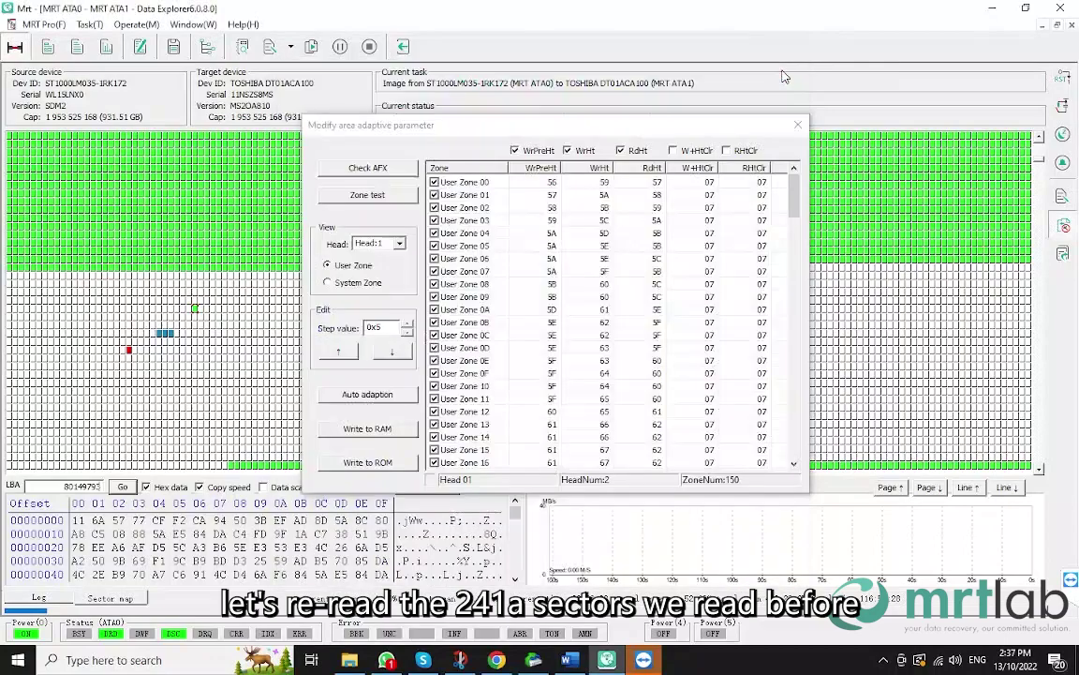
click(711, 67)
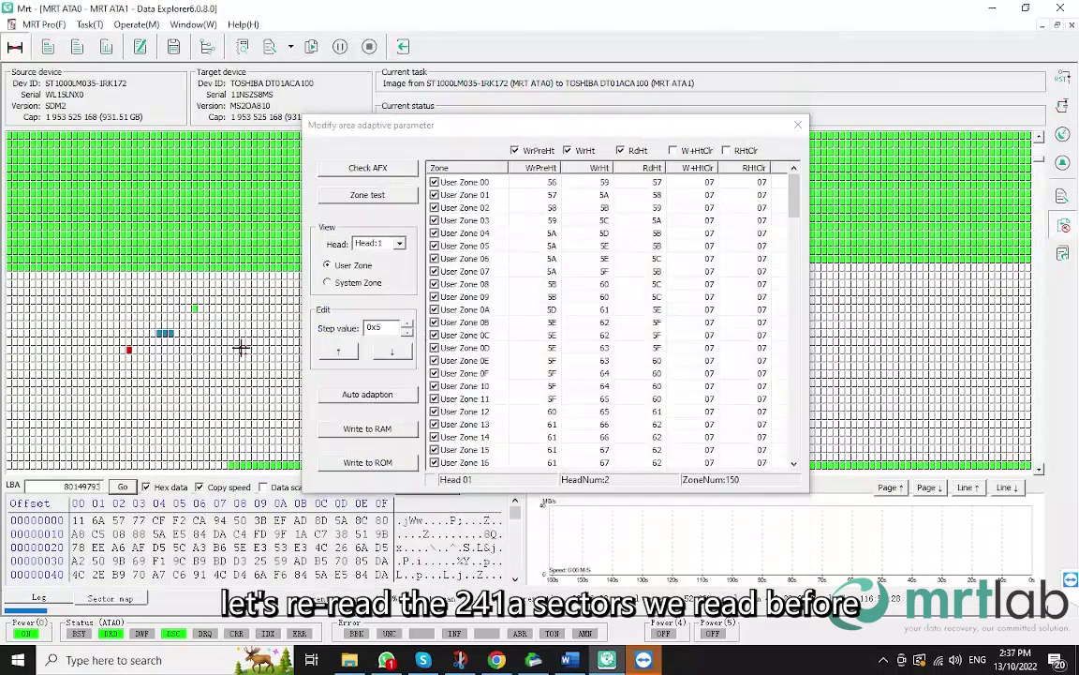
double_click(164, 338)
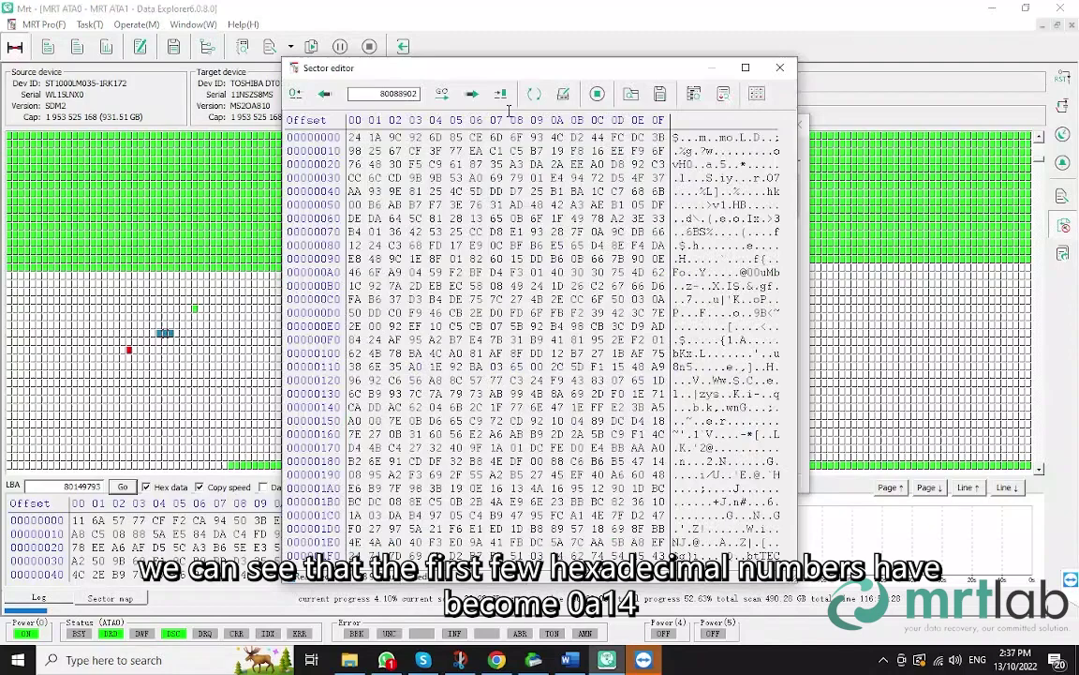
Re-read sectors 80088902, 80088901 and 80088903 from the drive in the sector editor.
click(533, 96)
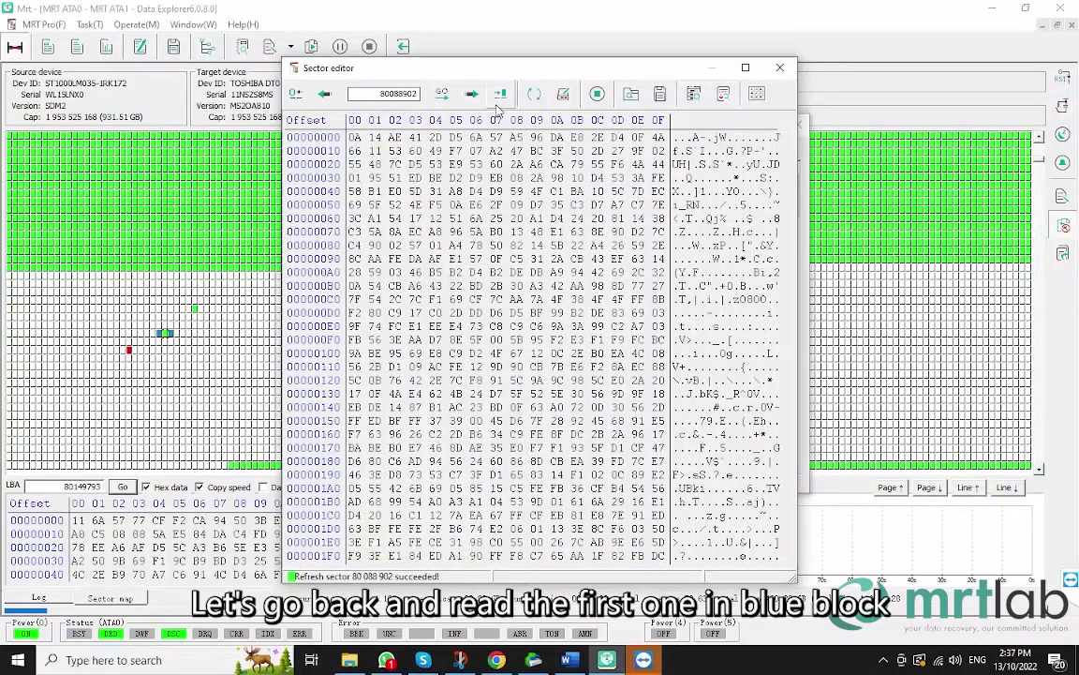
click(324, 96)
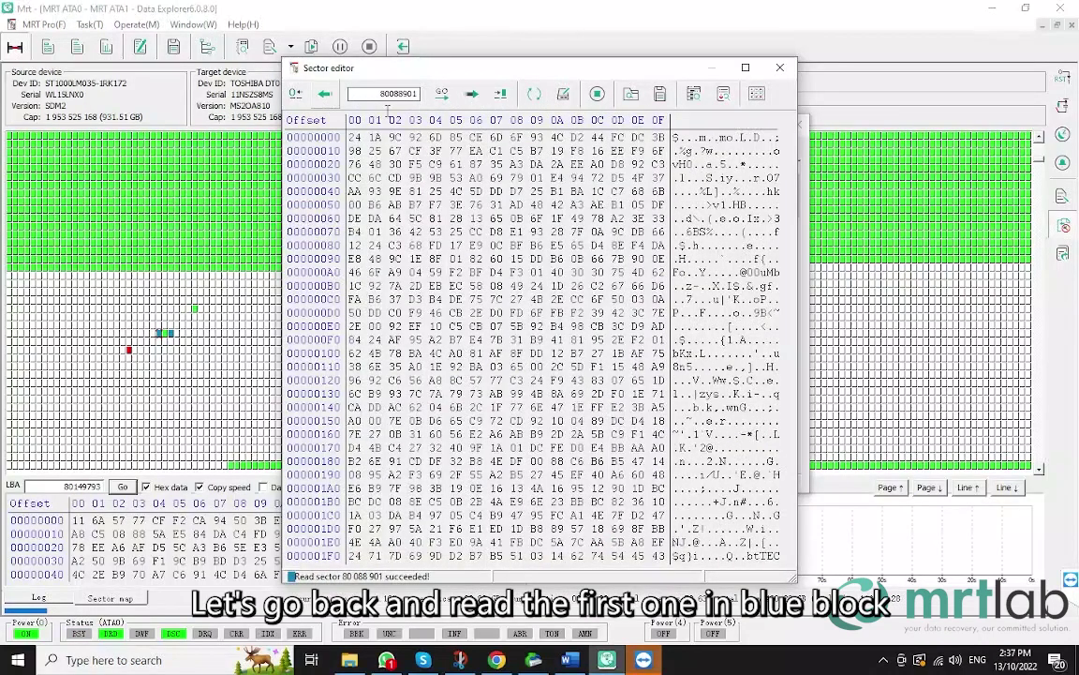
click(535, 94)
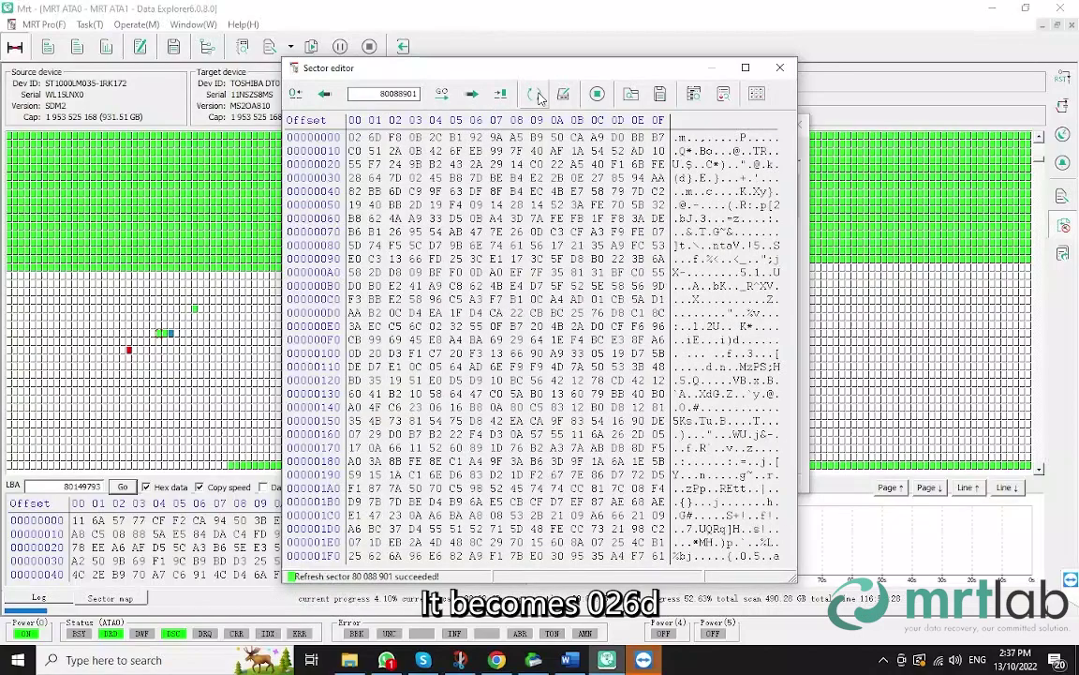
click(472, 95)
click(471, 94)
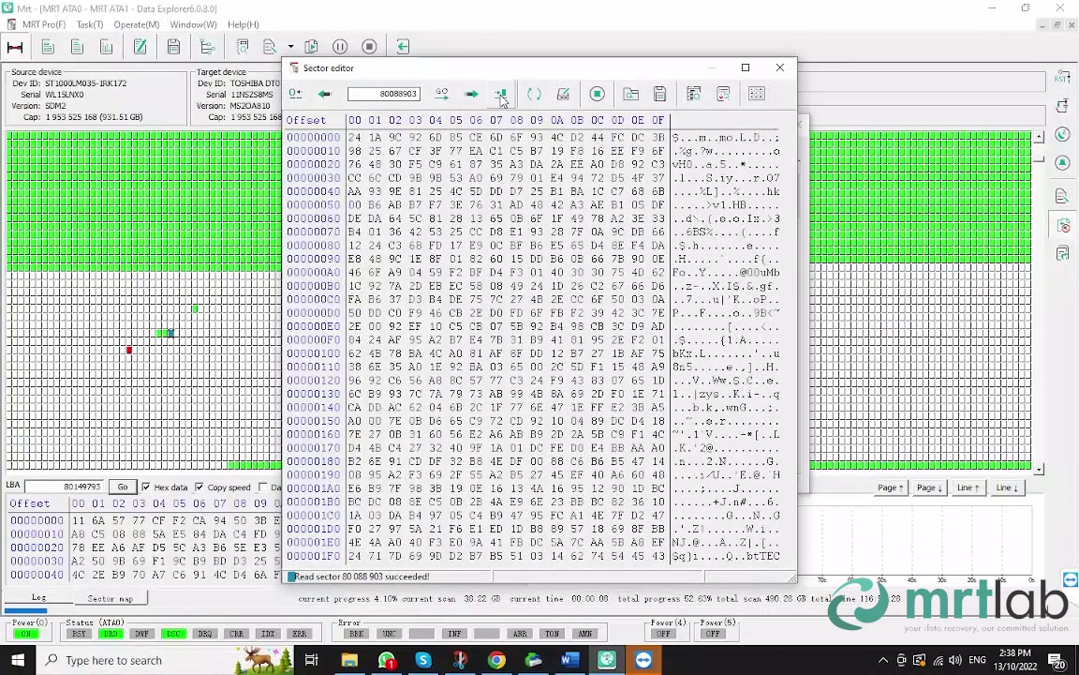
click(535, 95)
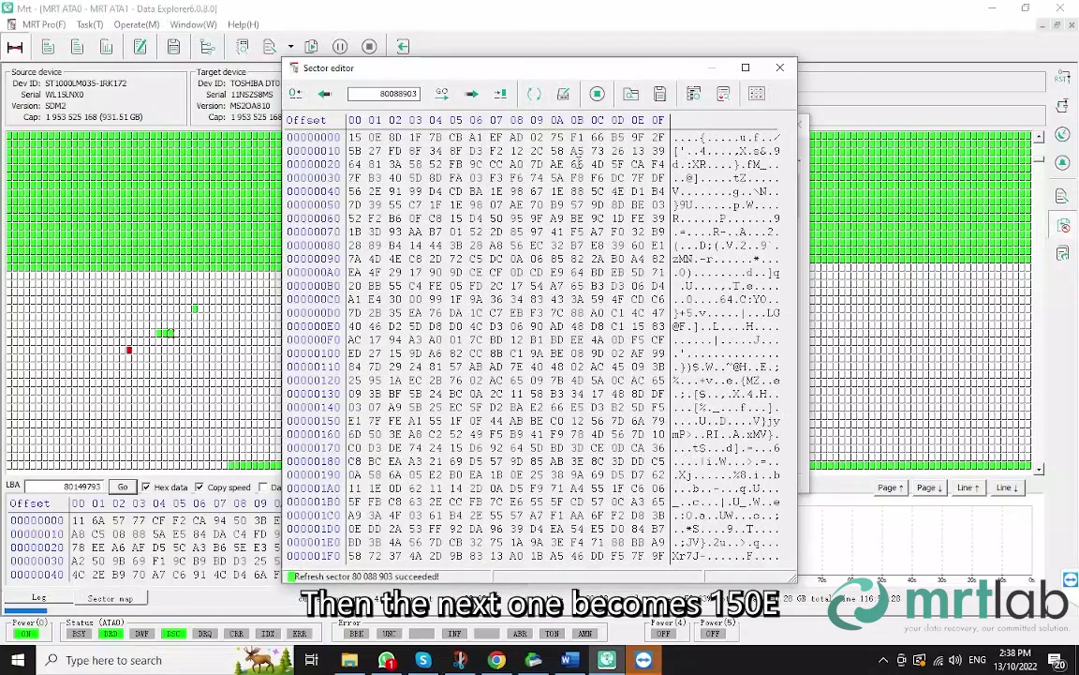
click(712, 68)
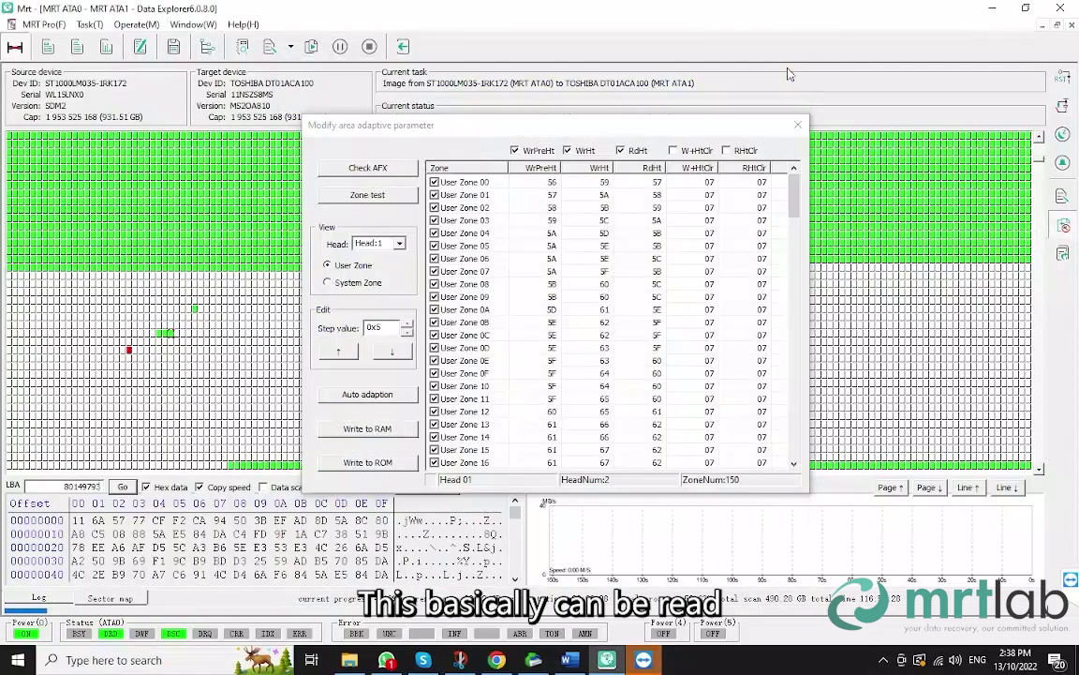
Open the red block's sector 80089238, then close the sector viewer and adaptive parameter window.
double_click(130, 350)
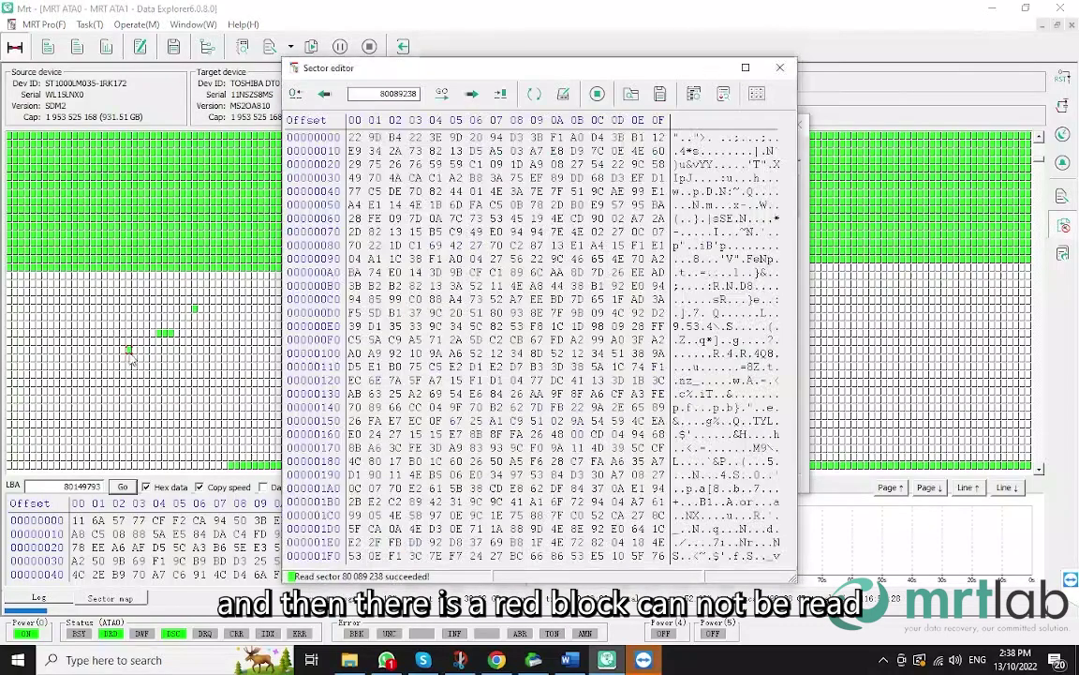
click(779, 67)
click(797, 125)
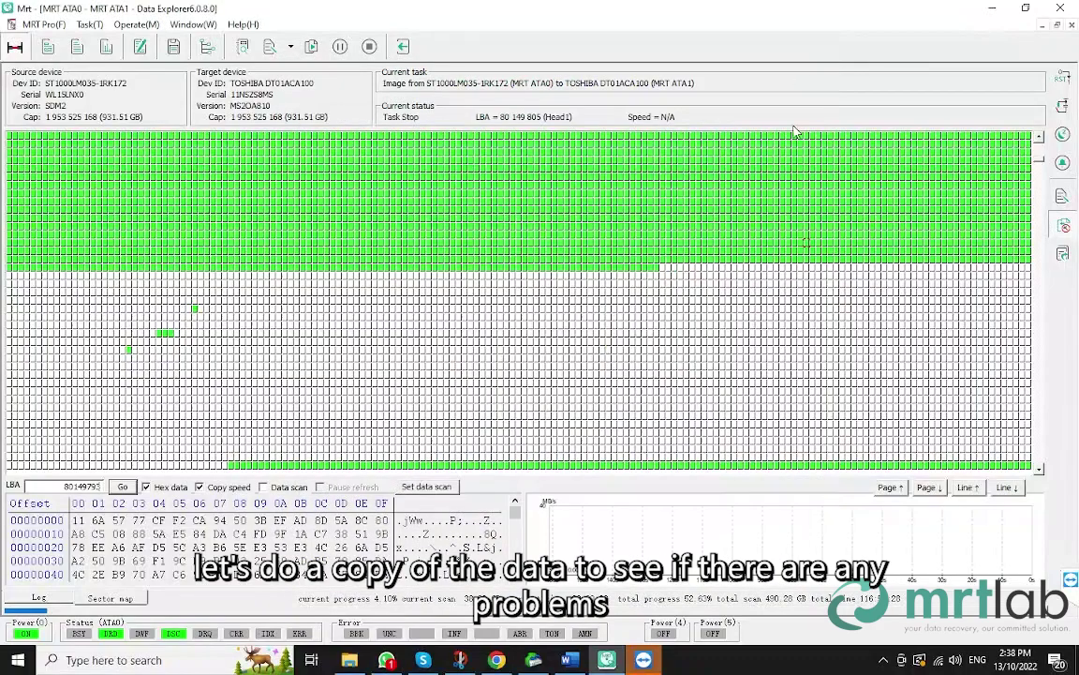
Set the copy task's read command to 'Use hardware retries(PIO)'.
click(291, 47)
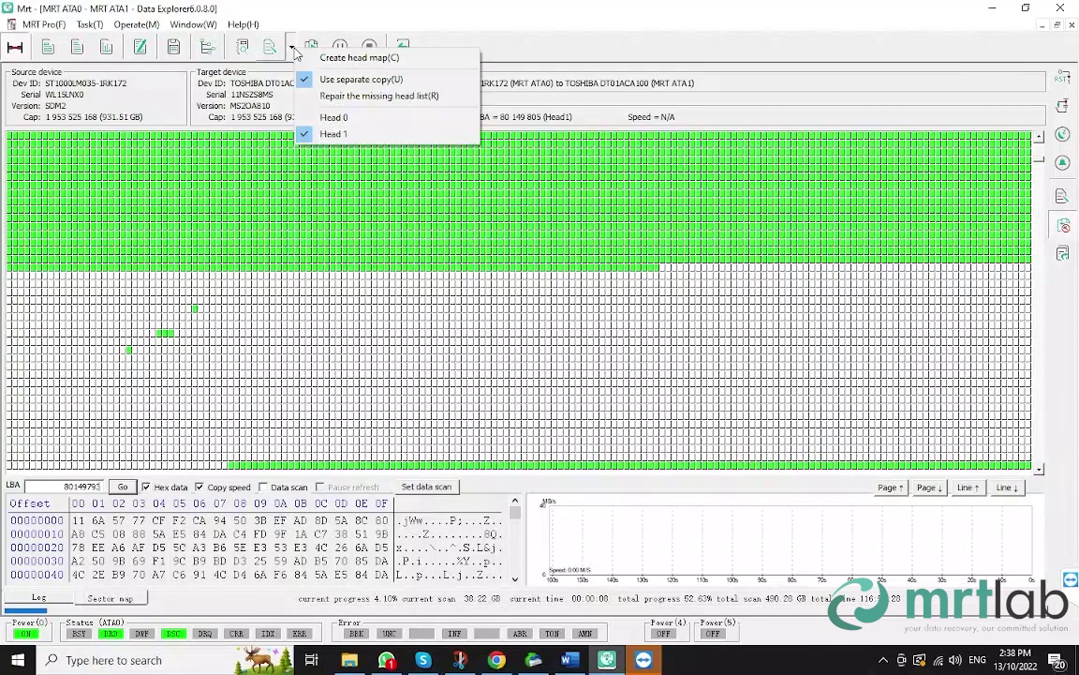
click(292, 47)
click(270, 47)
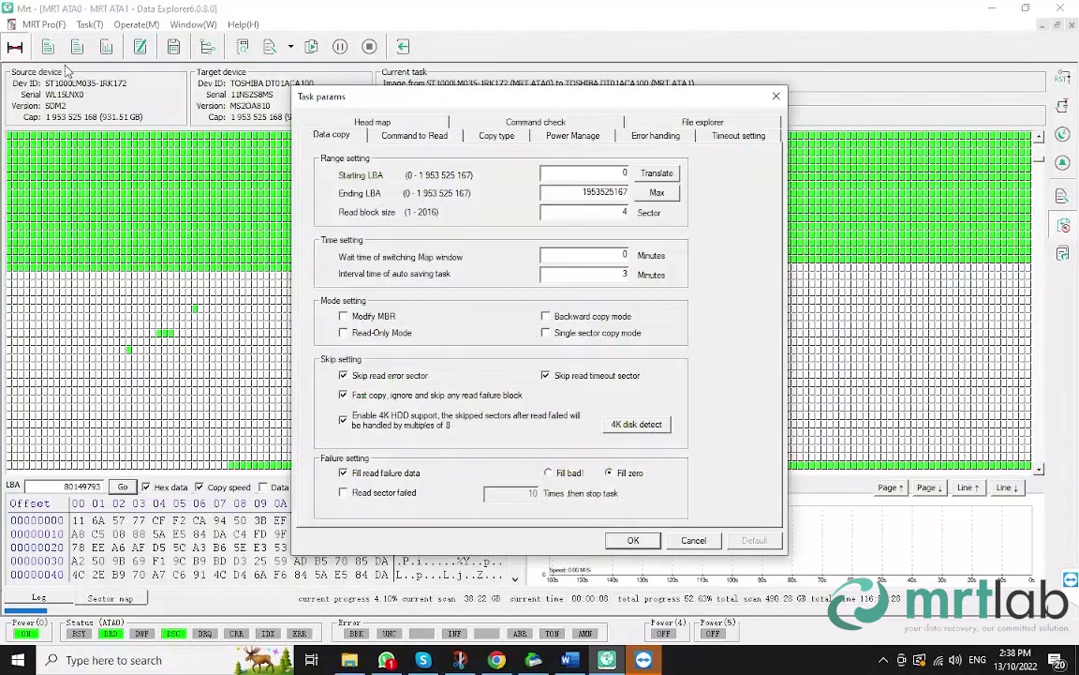
click(417, 136)
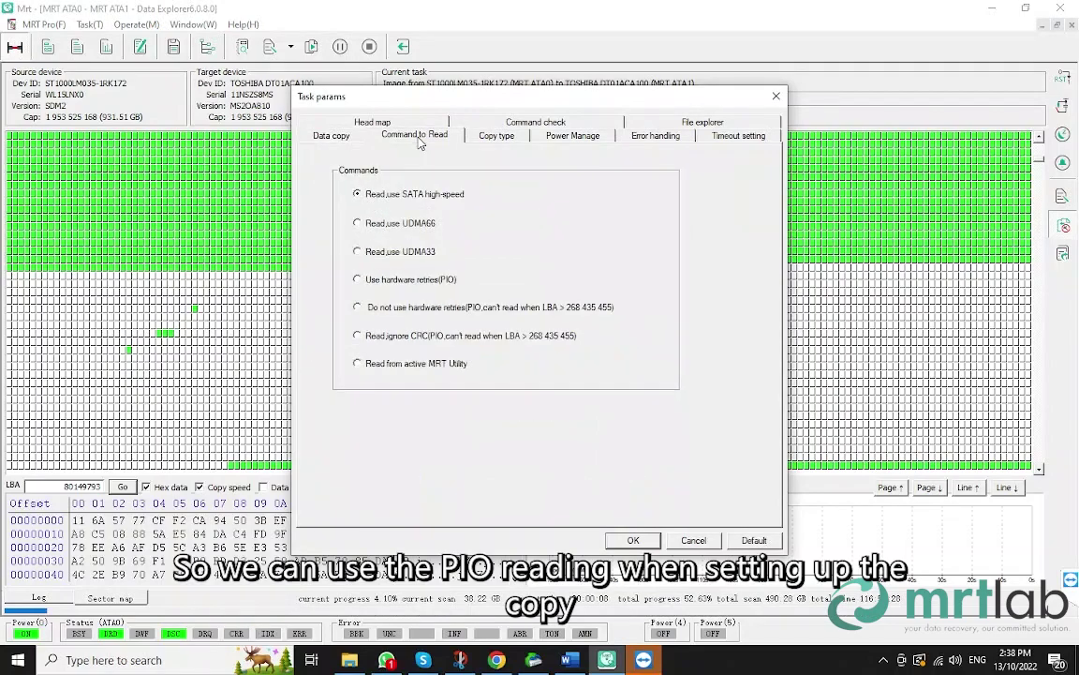
click(398, 281)
click(634, 539)
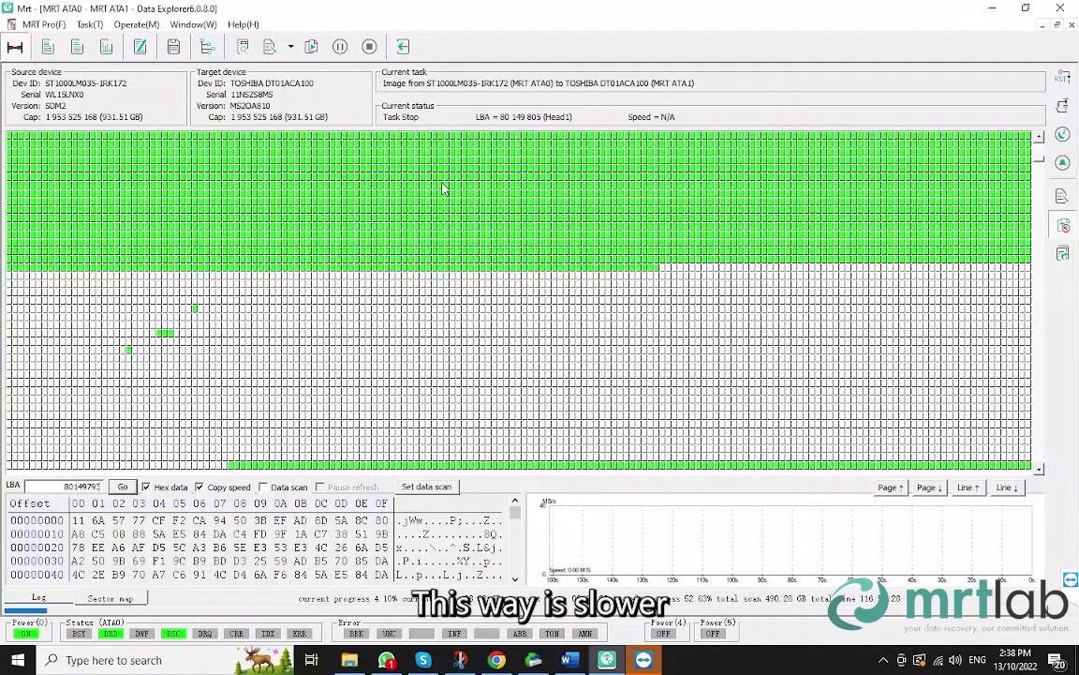
Change the copy task's read block size from 4 to 8 sectors.
click(52, 52)
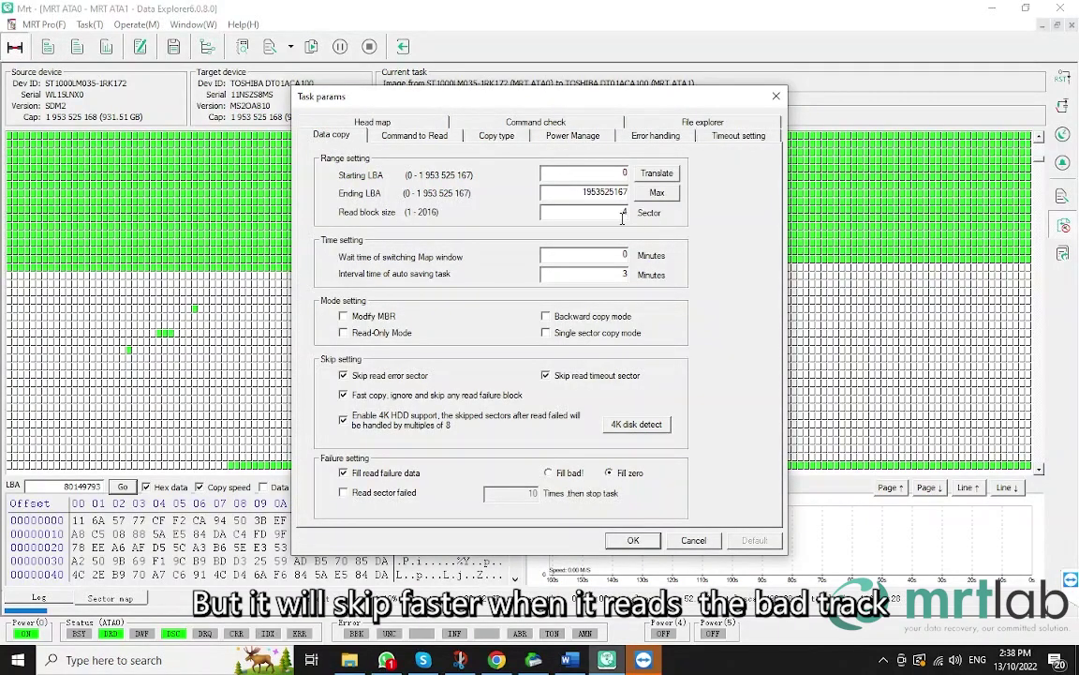
double_click(624, 212)
text(8)
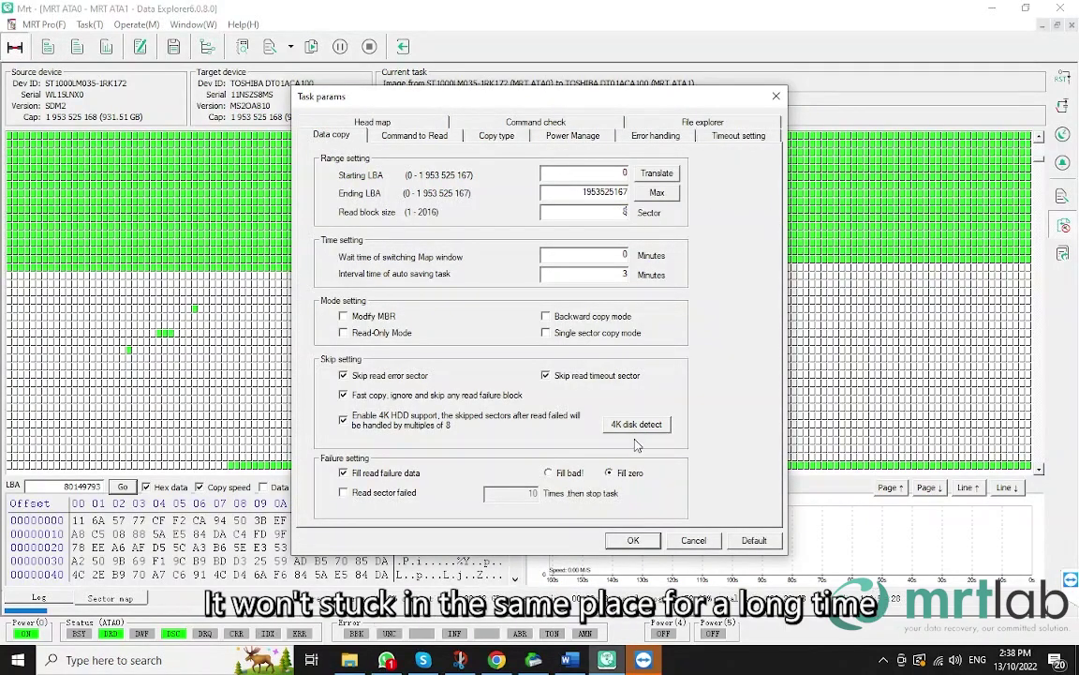
click(633, 540)
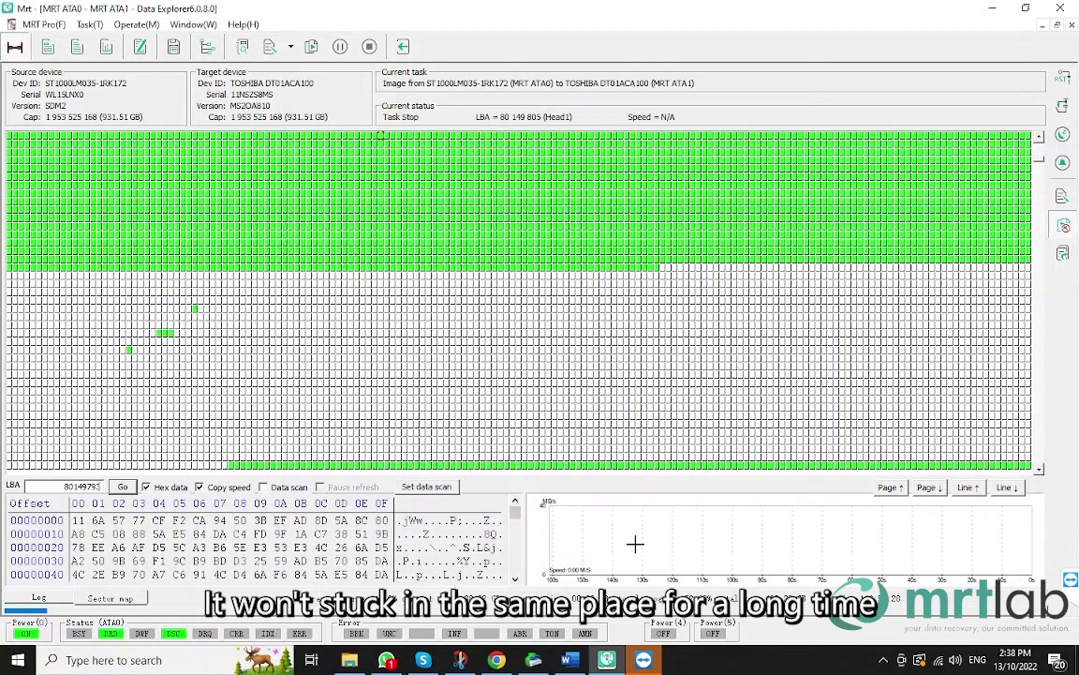
Check sectors 80088912 and 80088394 from the sector map and re-read 80088394.
double_click(224, 332)
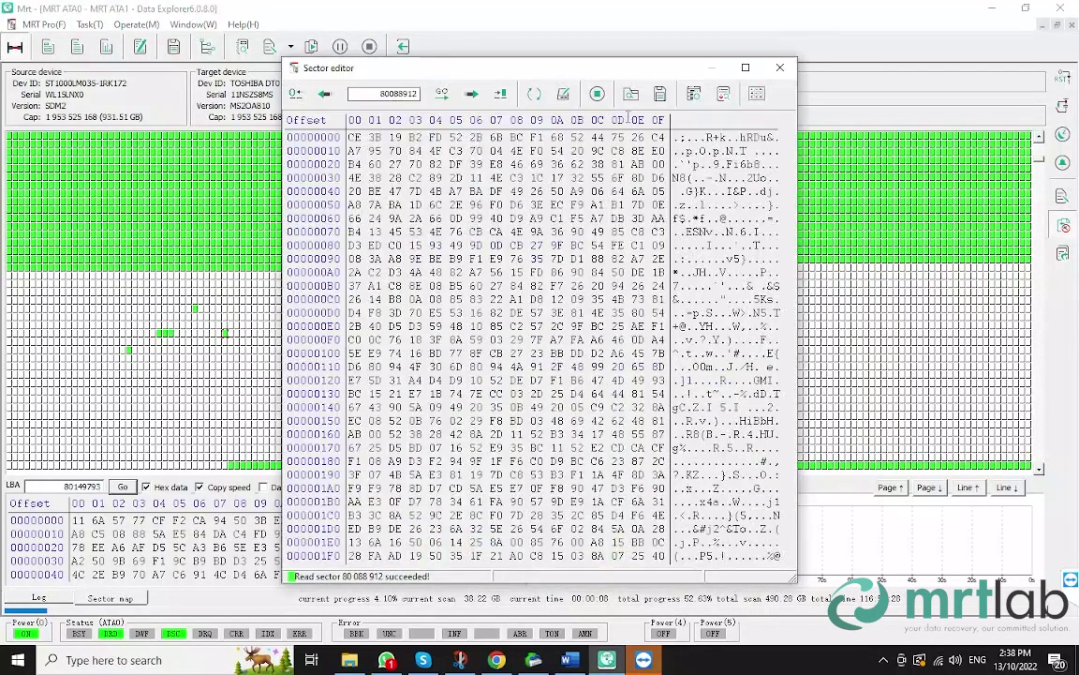
click(704, 68)
double_click(198, 310)
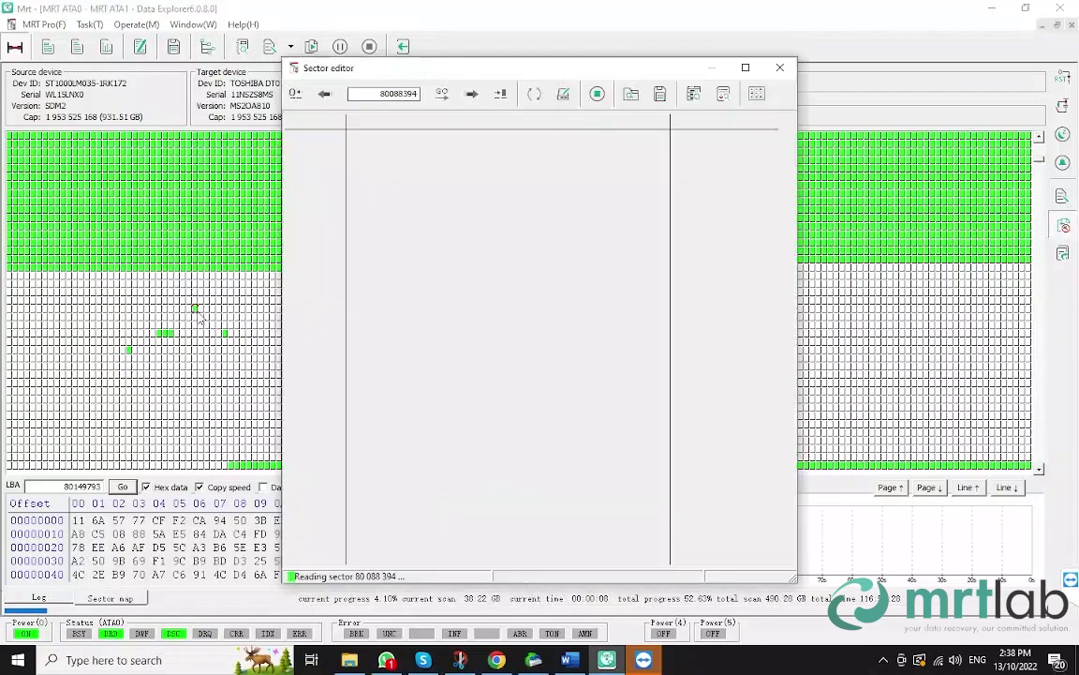
click(534, 94)
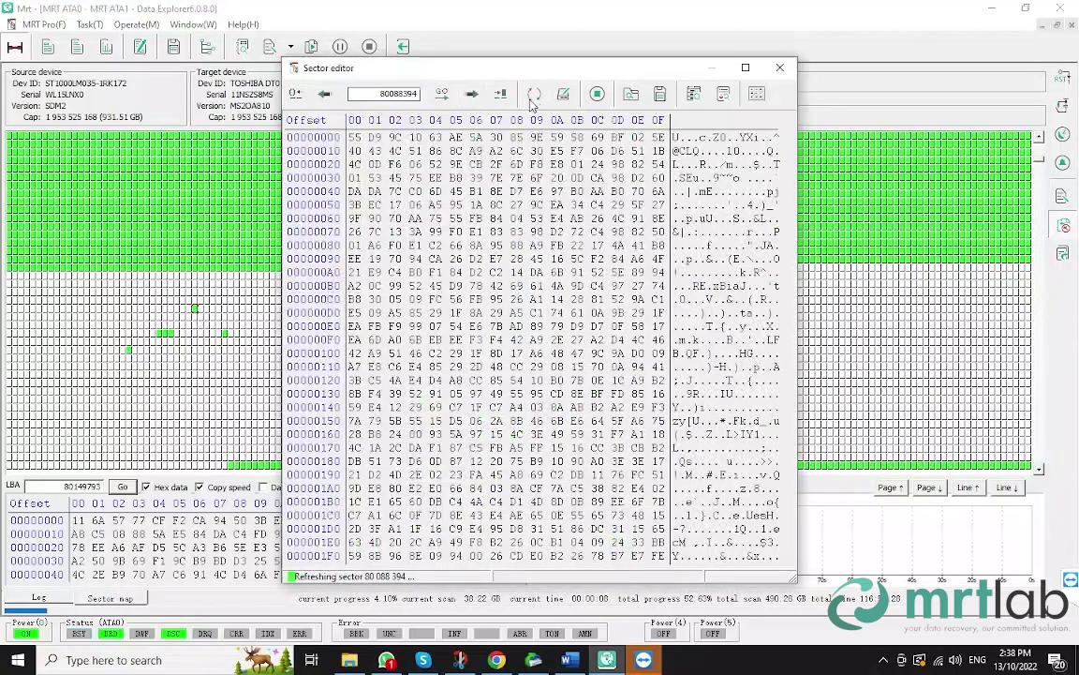
Restart copying with 'Continue last' so imaging resumes where it stopped.
click(779, 68)
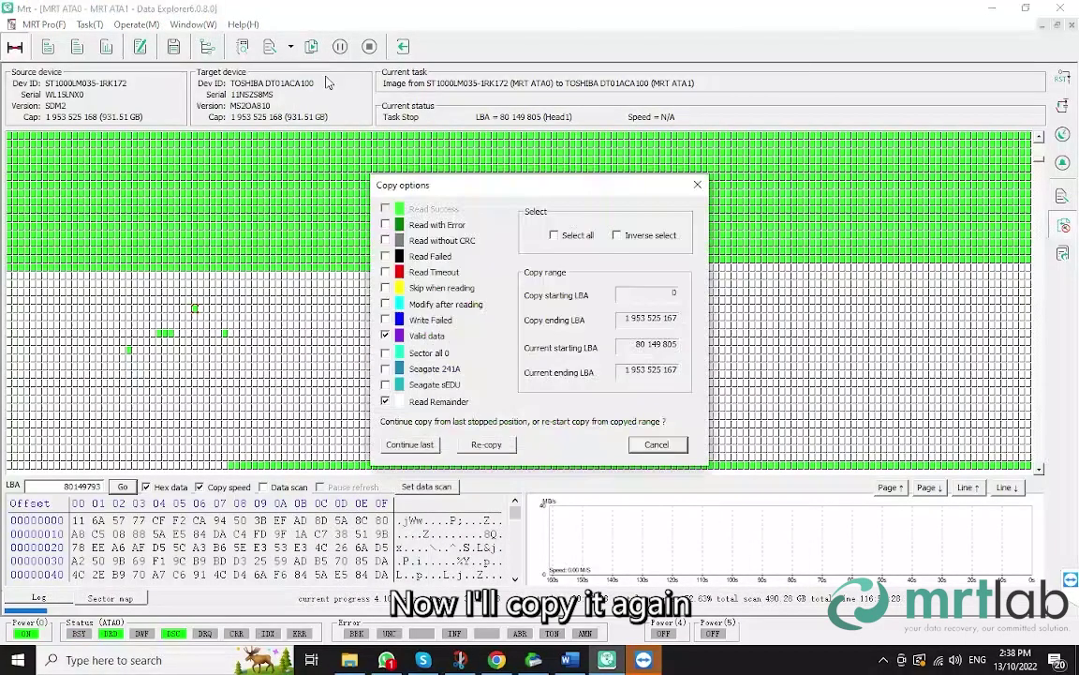
click(410, 413)
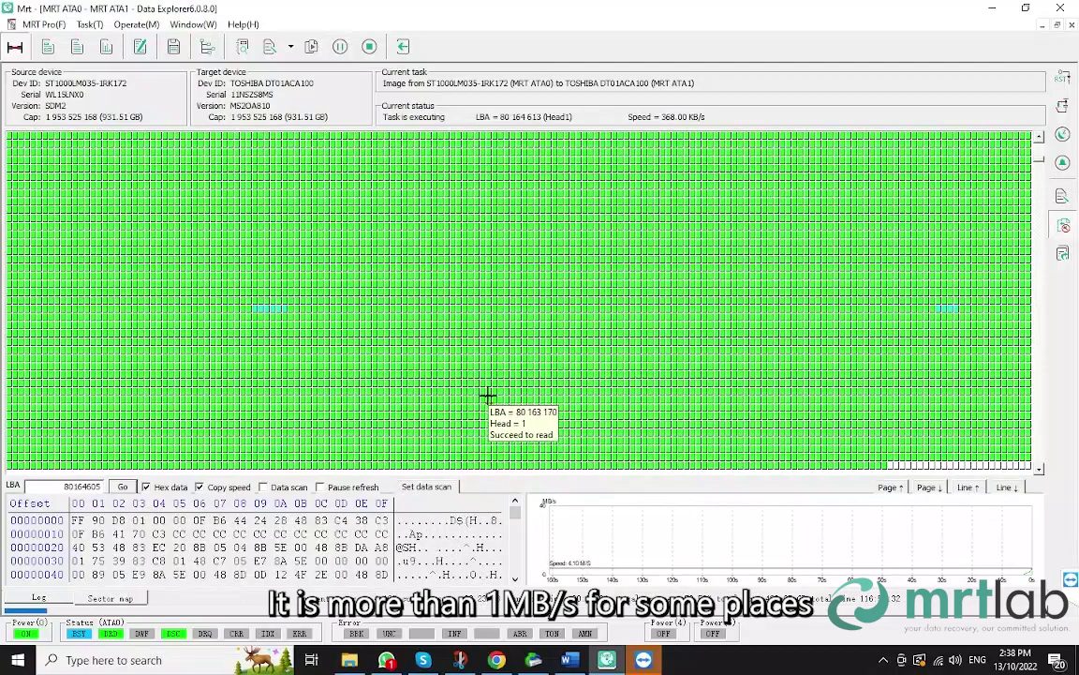
mouse_move(352, 661)
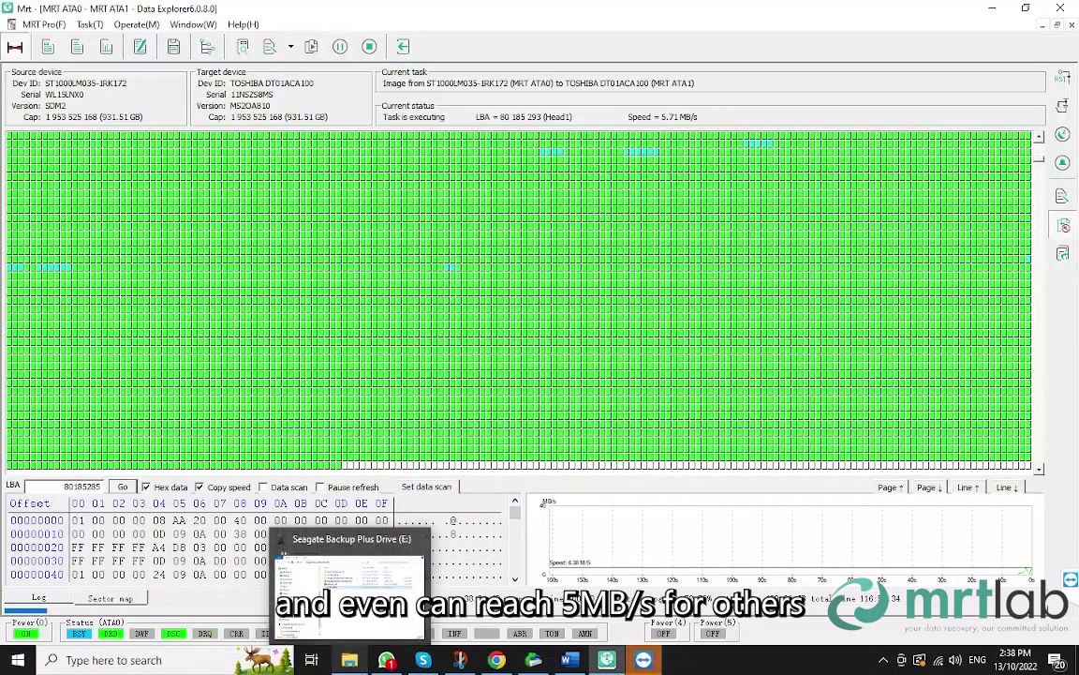